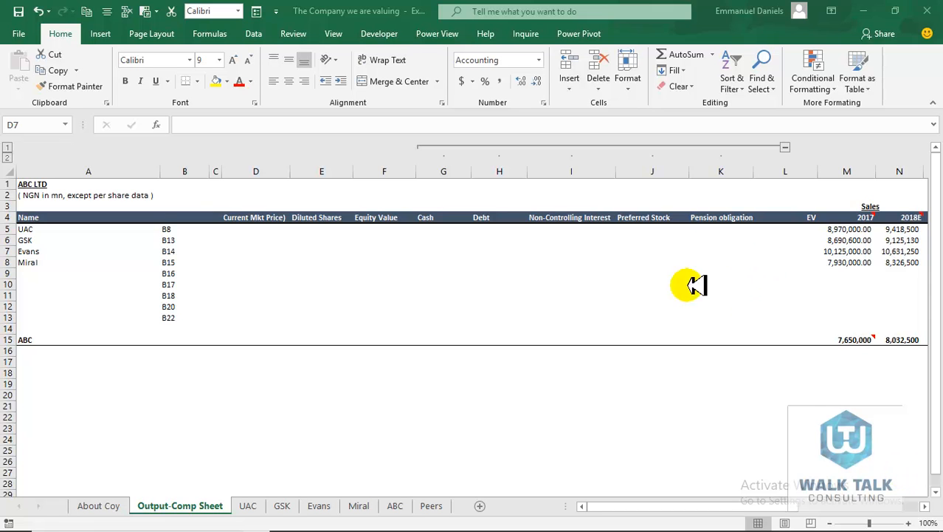
Browse the Lookup & Reference functions on the Formulas ribbon and read the INDIRECT description
{"action": "left_click", "coordinate": [207, 35]}
{"action": "left_click", "coordinate": [209, 35]}
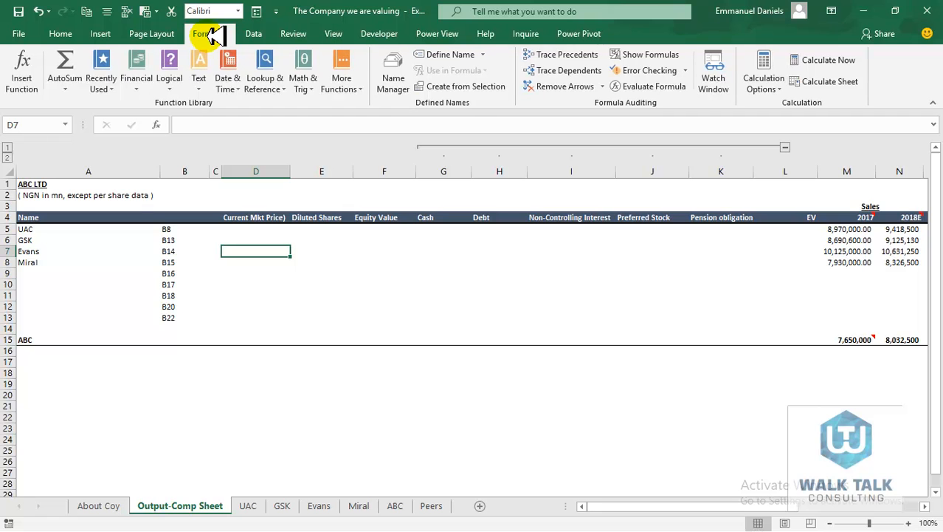
{"action": "left_click", "coordinate": [277, 82]}
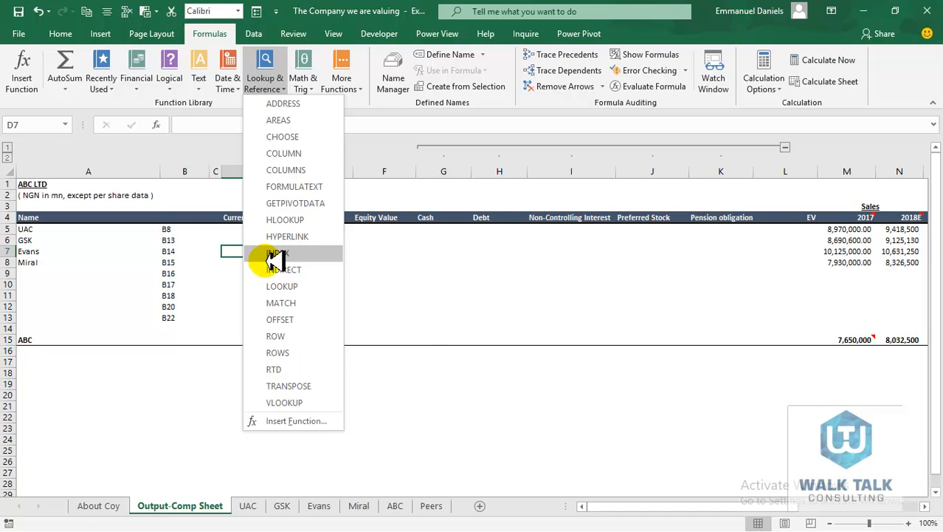
{"action": "left_click", "coordinate": [473, 275]}
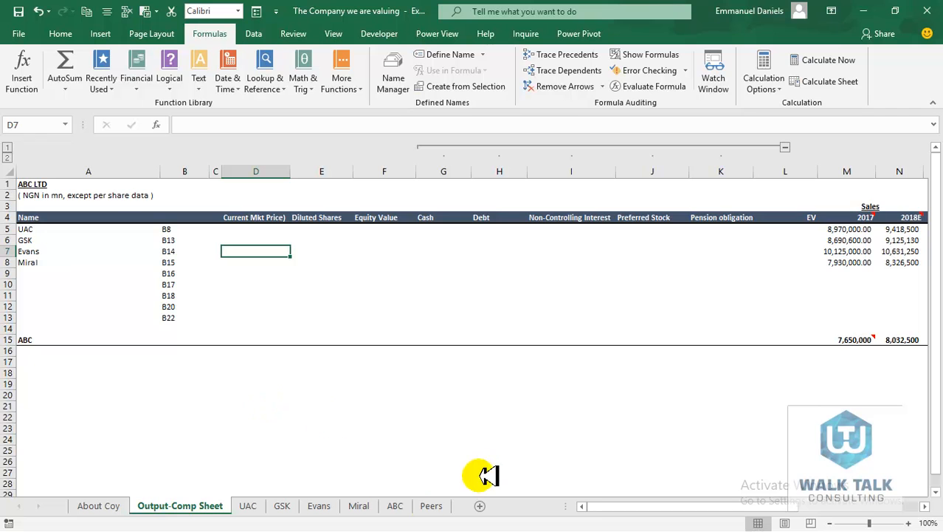
{"action": "left_click", "coordinate": [396, 505]}
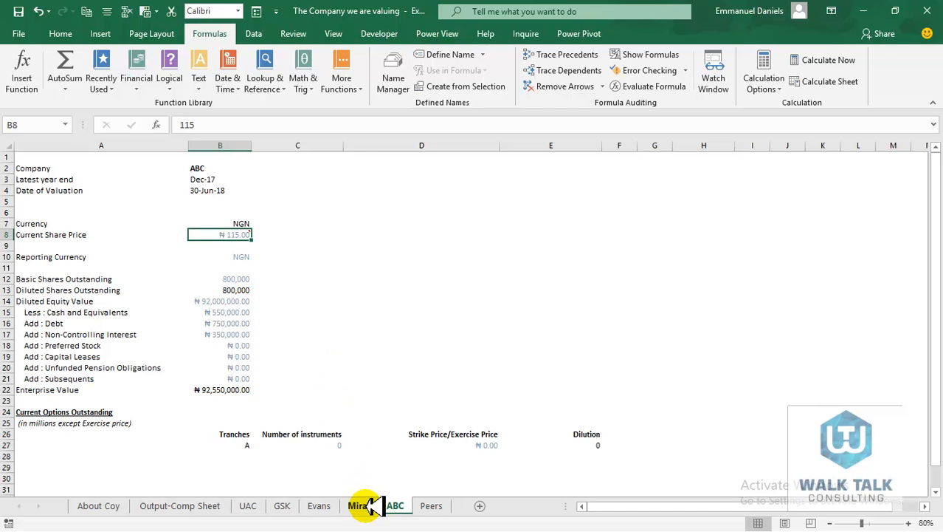
{"action": "left_click", "coordinate": [362, 505]}
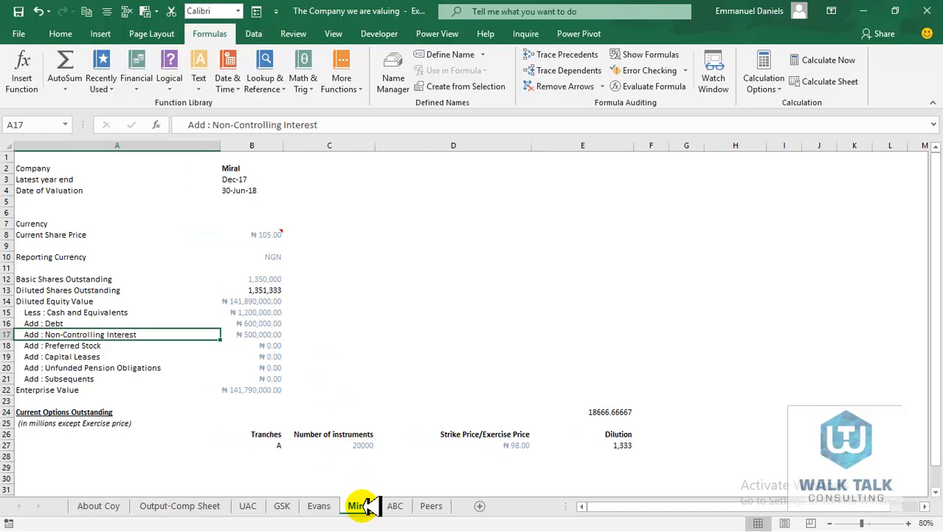
{"action": "left_click", "coordinate": [325, 505]}
{"action": "left_click", "coordinate": [284, 505]}
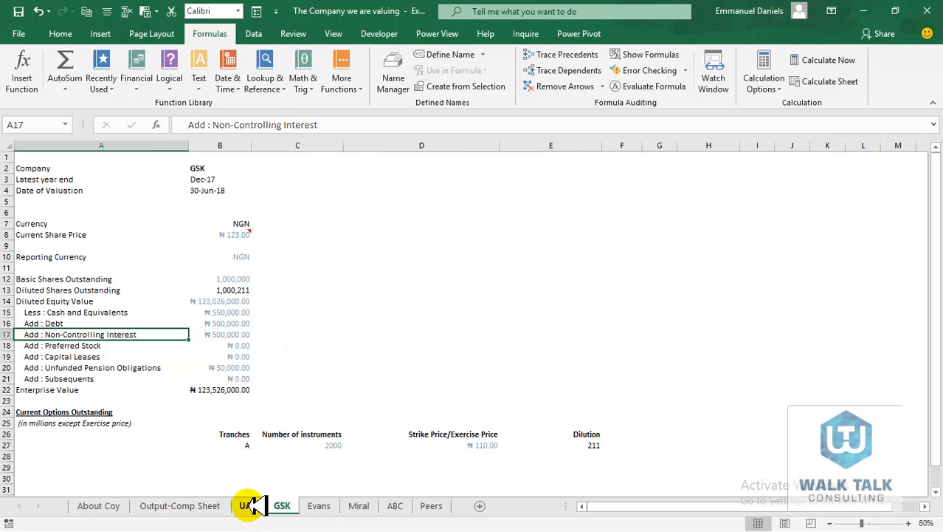
{"action": "left_click", "coordinate": [248, 505]}
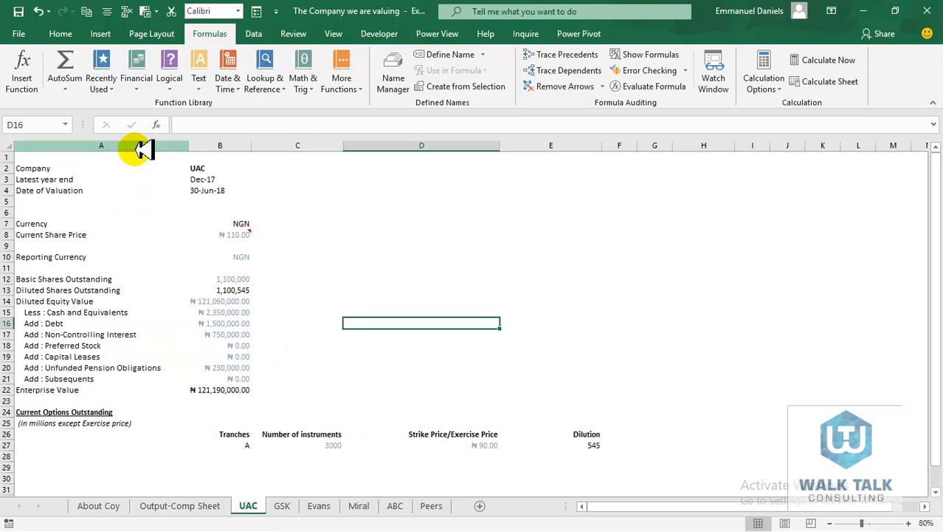
{"action": "left_click", "coordinate": [295, 505]}
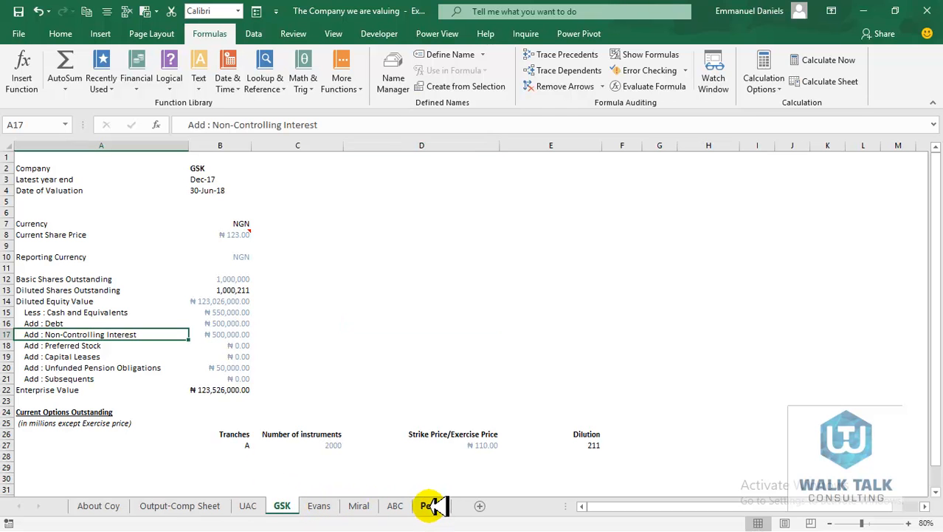
{"action": "left_click", "coordinate": [158, 505]}
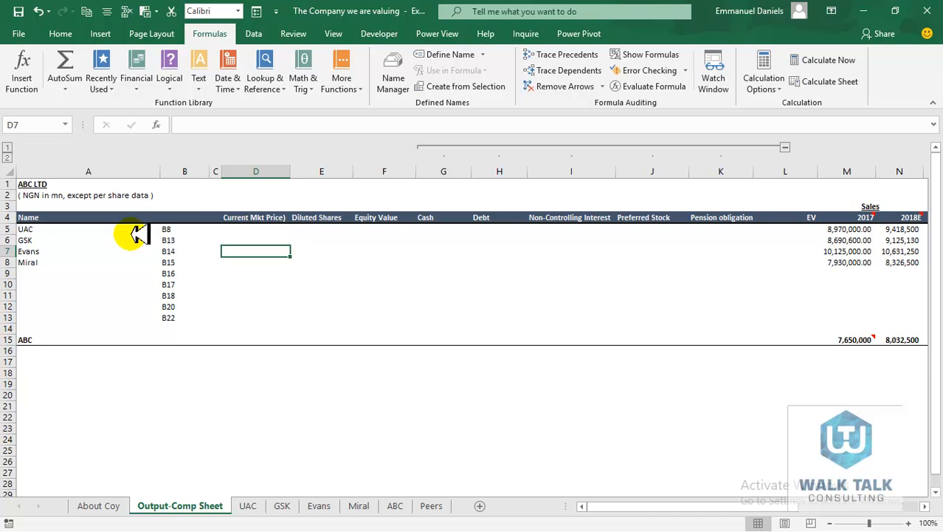
{"action": "left_click", "coordinate": [244, 217]}
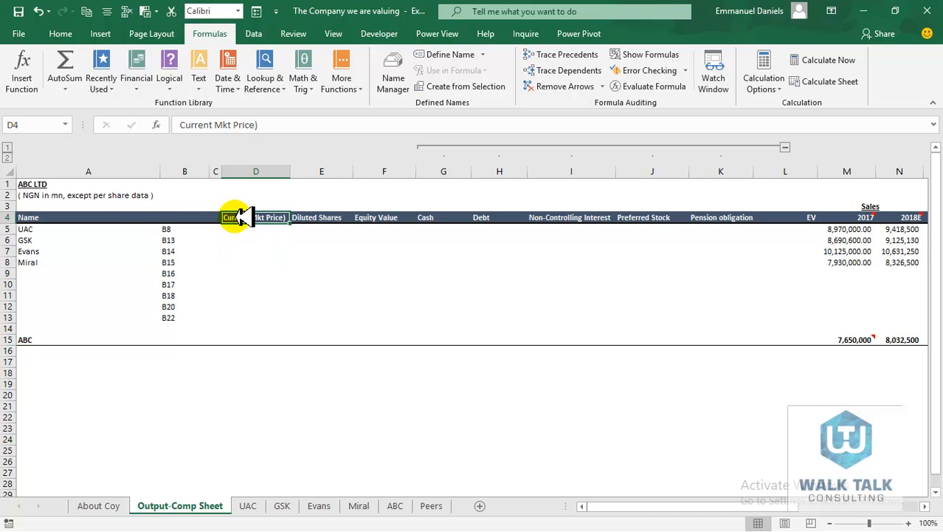
{"action": "left_click", "coordinate": [318, 217]}
{"action": "left_click", "coordinate": [376, 217]}
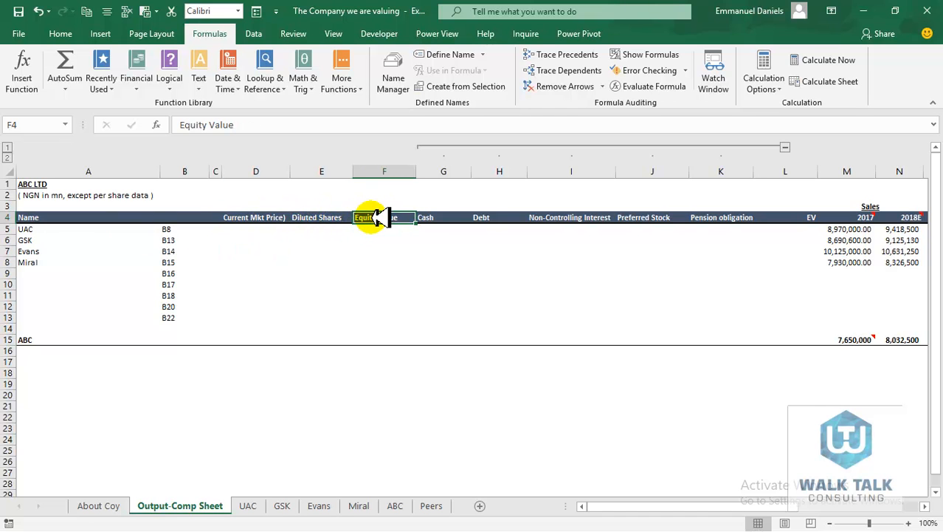
{"action": "left_click", "coordinate": [427, 217]}
{"action": "left_click", "coordinate": [479, 217]}
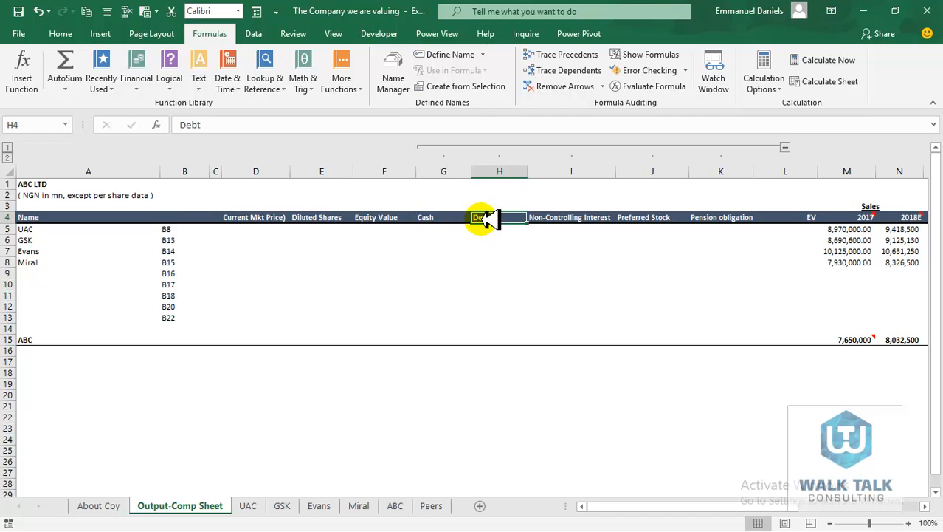
{"action": "left_click", "coordinate": [551, 217]}
{"action": "left_click", "coordinate": [661, 214]}
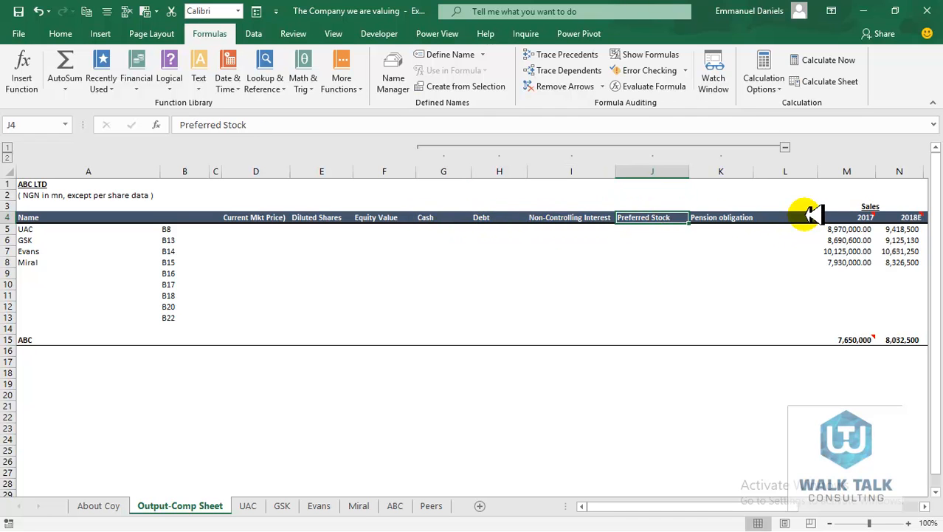
{"action": "left_click", "coordinate": [248, 505]}
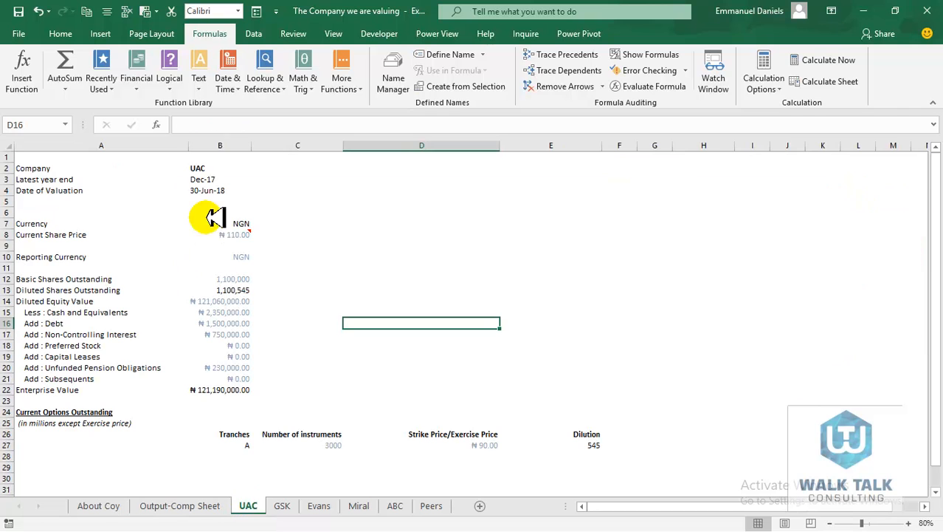
{"action": "left_click", "coordinate": [241, 233]}
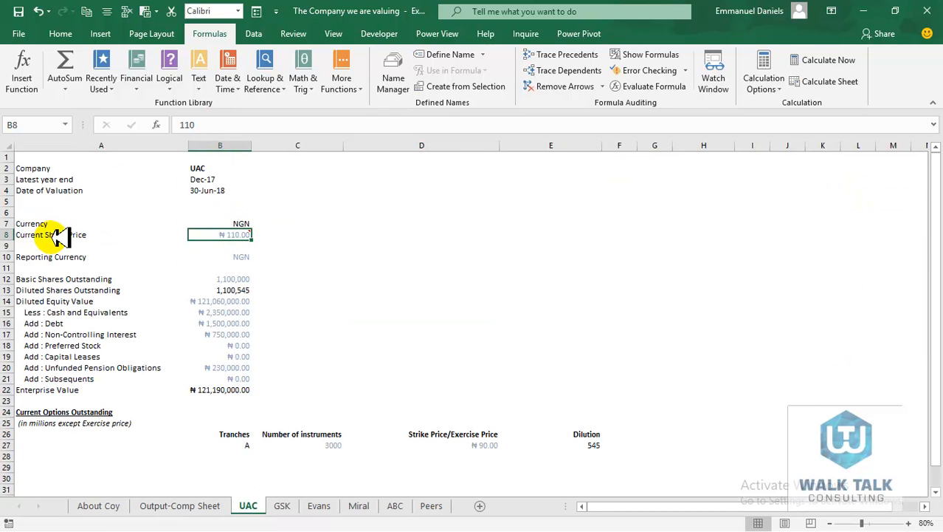
{"action": "left_click", "coordinate": [217, 300]}
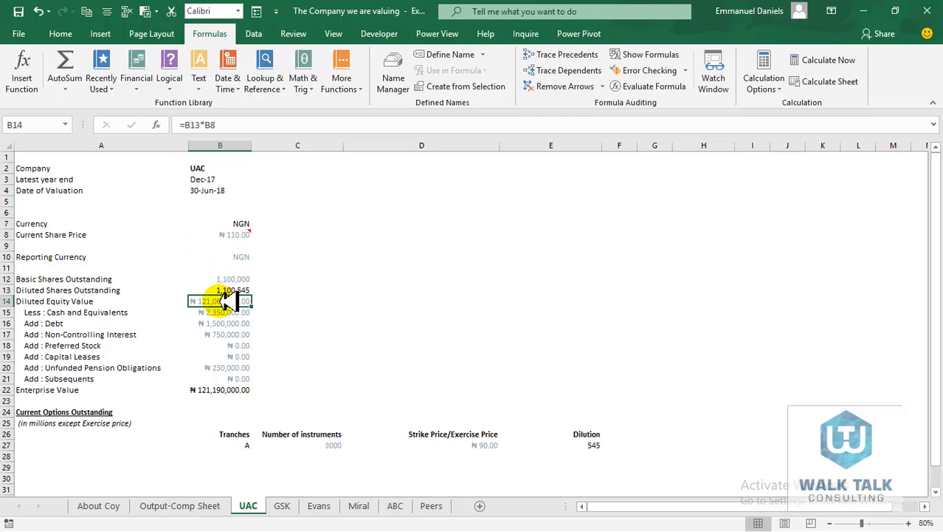
{"action": "left_click", "coordinate": [235, 390]}
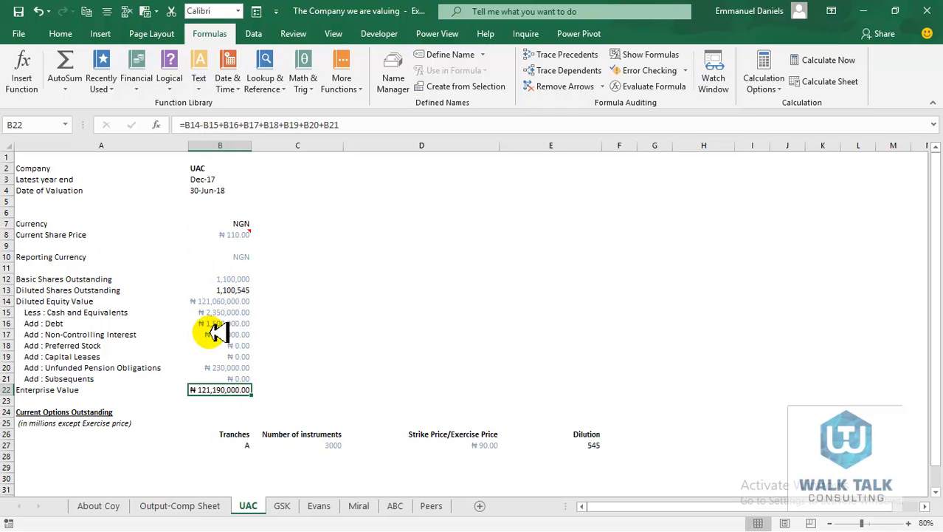
{"action": "left_click", "coordinate": [279, 506]}
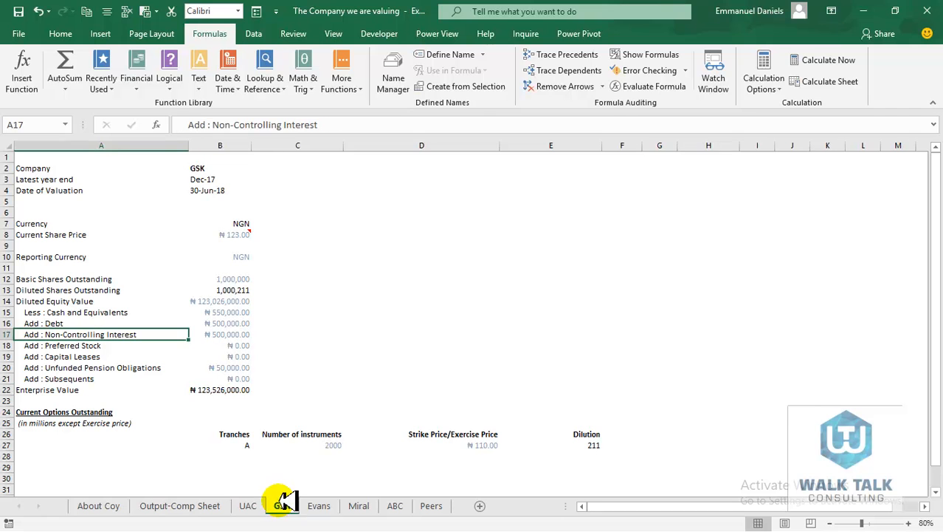
{"action": "left_click", "coordinate": [321, 505]}
{"action": "left_click", "coordinate": [389, 503]}
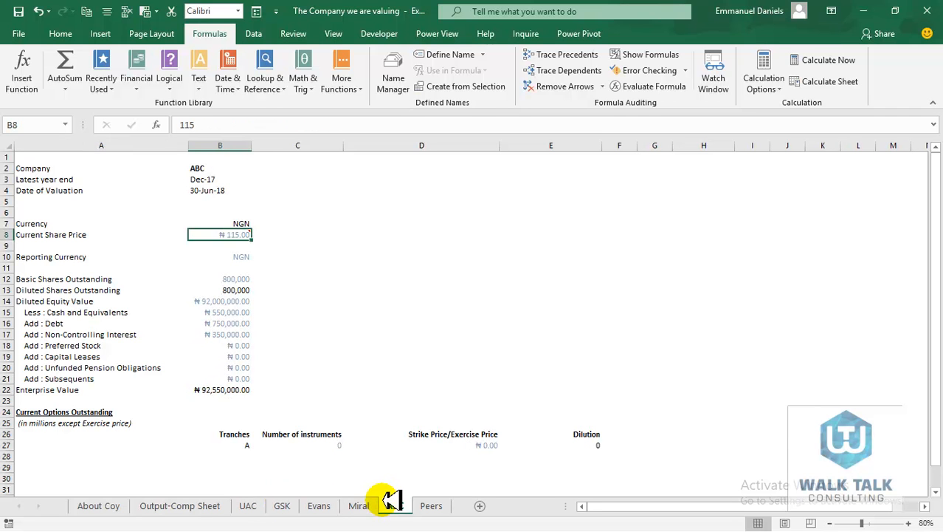
{"action": "left_click", "coordinate": [363, 502]}
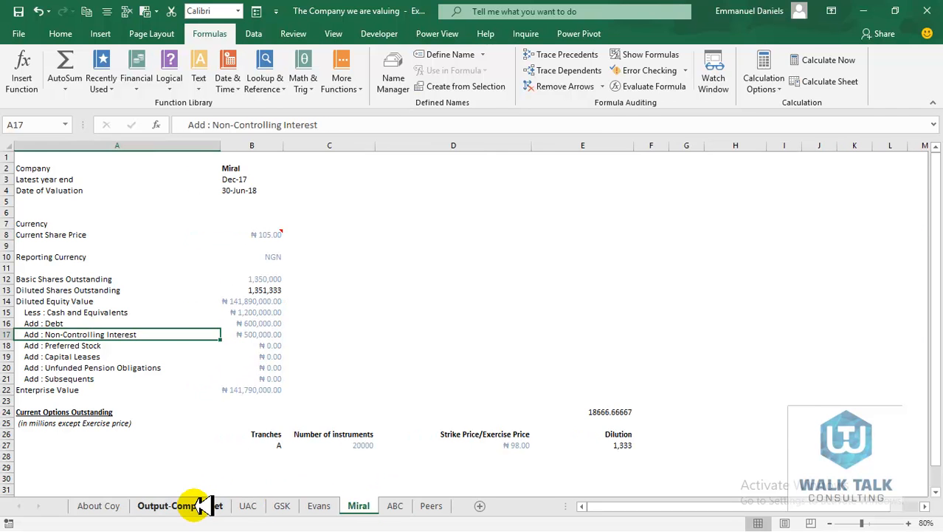
{"action": "left_click", "coordinate": [199, 506]}
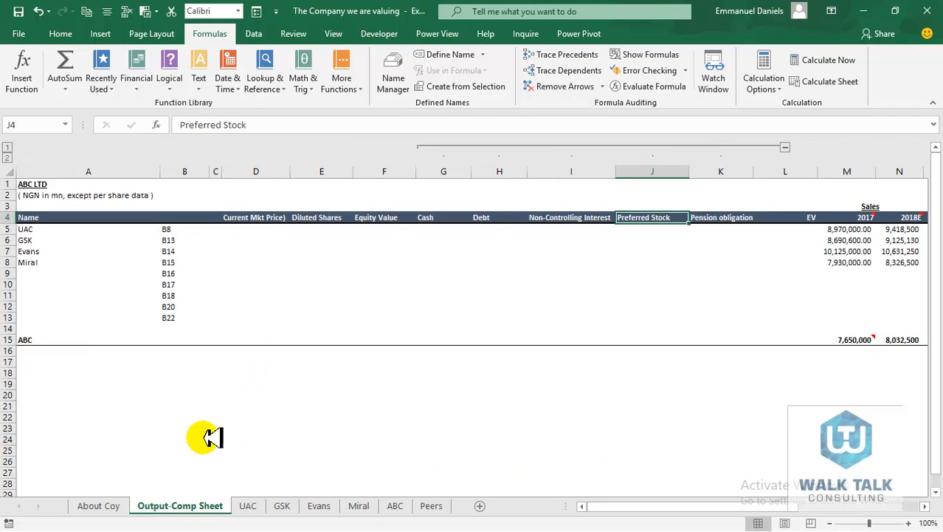
{"action": "left_click", "coordinate": [251, 230]}
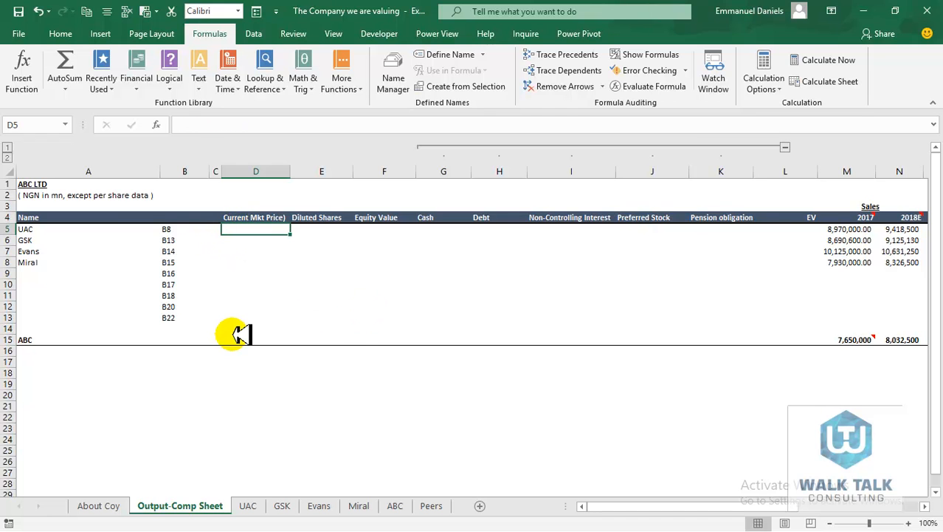
{"action": "type", "text": "="}
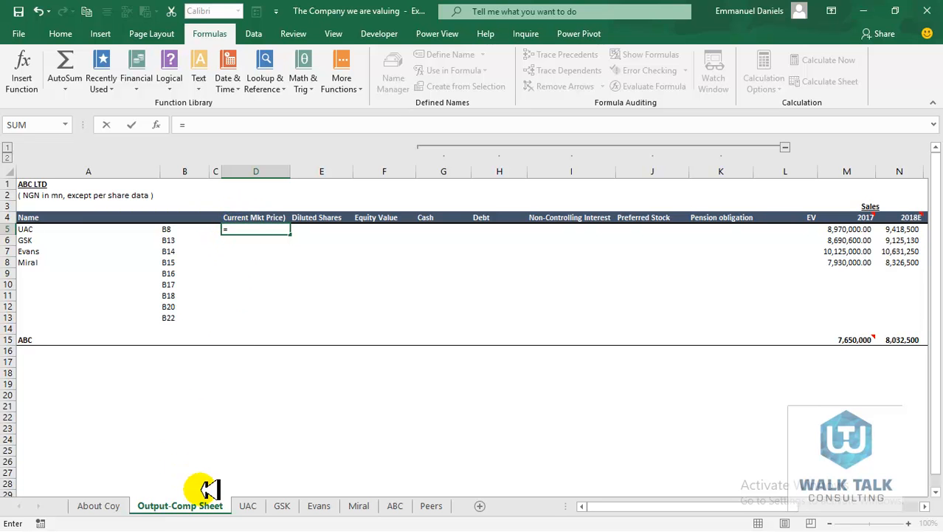
{"action": "left_click", "coordinate": [247, 505]}
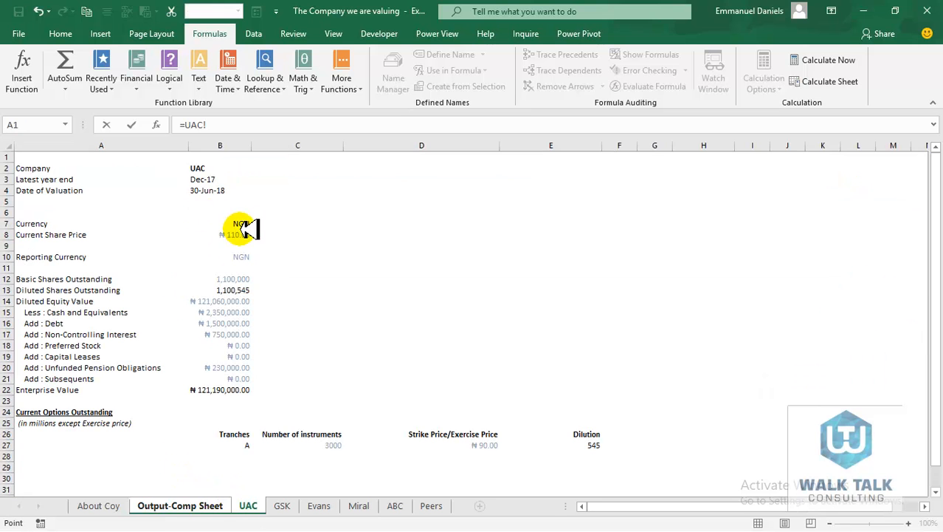
{"action": "key", "text": "Return"}
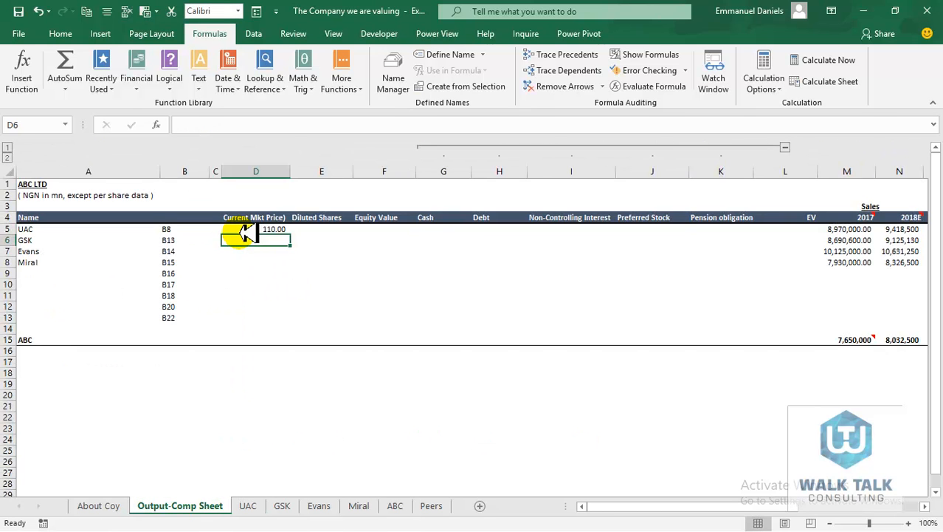
{"action": "left_click", "coordinate": [246, 230]}
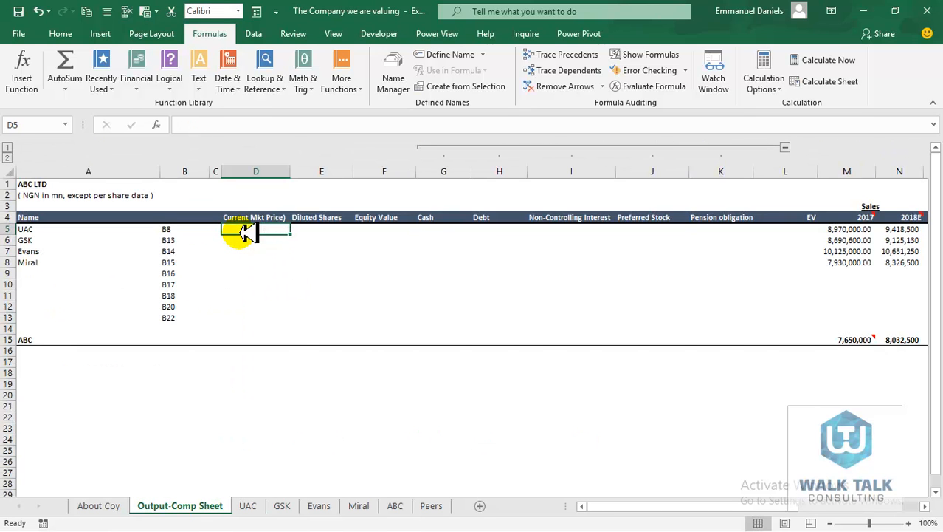
{"action": "left_click_drag", "start_coordinate": [250, 225], "coordinate": [268, 304]}
{"action": "left_click", "coordinate": [255, 232]}
{"action": "key", "text": "Down"}
{"action": "key", "text": "Down"}
{"action": "key", "text": "Down"}
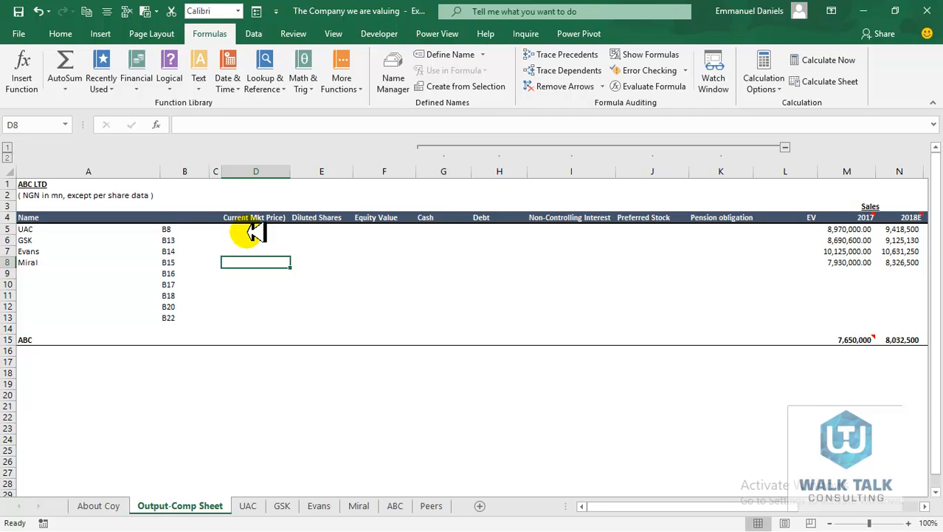
{"action": "key", "text": "Right"}
{"action": "key", "text": "Right"}
{"action": "key", "text": "Right"}
{"action": "key", "text": "Right"}
{"action": "key", "text": "Right"}
{"action": "key", "text": "Right"}
{"action": "key", "text": "Right"}
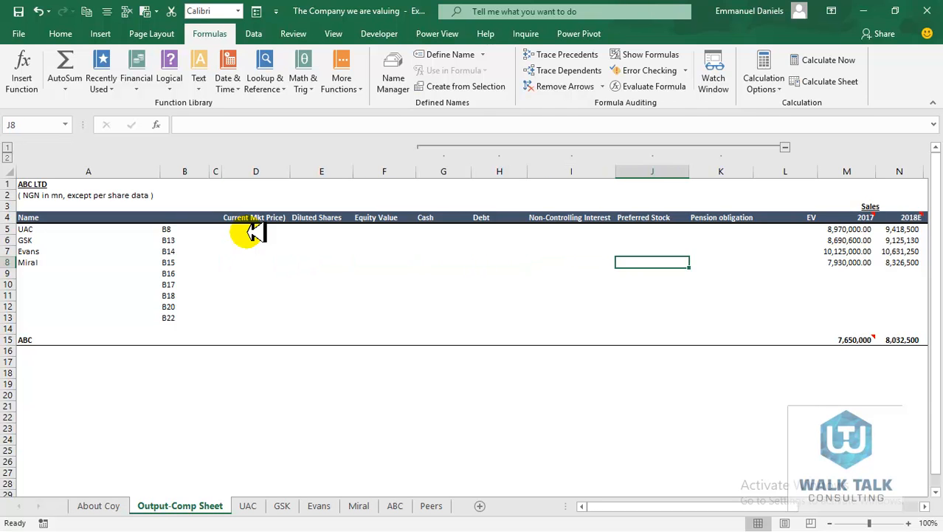
{"action": "key", "text": "Right"}
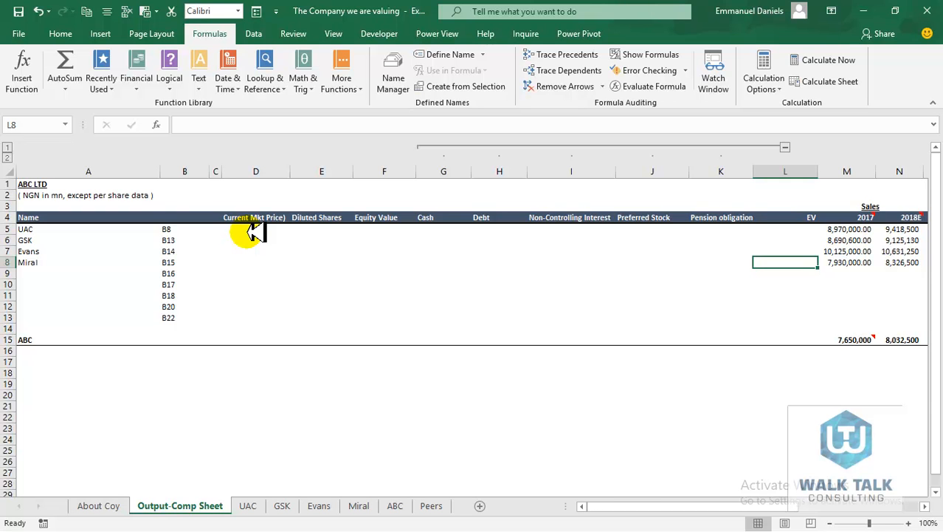
{"action": "key", "text": "Left"}
{"action": "key", "text": "Left"}
{"action": "key", "text": "Left"}
{"action": "key", "text": "Left"}
{"action": "key", "text": "Left"}
{"action": "key", "text": "Left"}
{"action": "key", "text": "Left"}
{"action": "key", "text": "Left"}
{"action": "key", "text": "Left"}
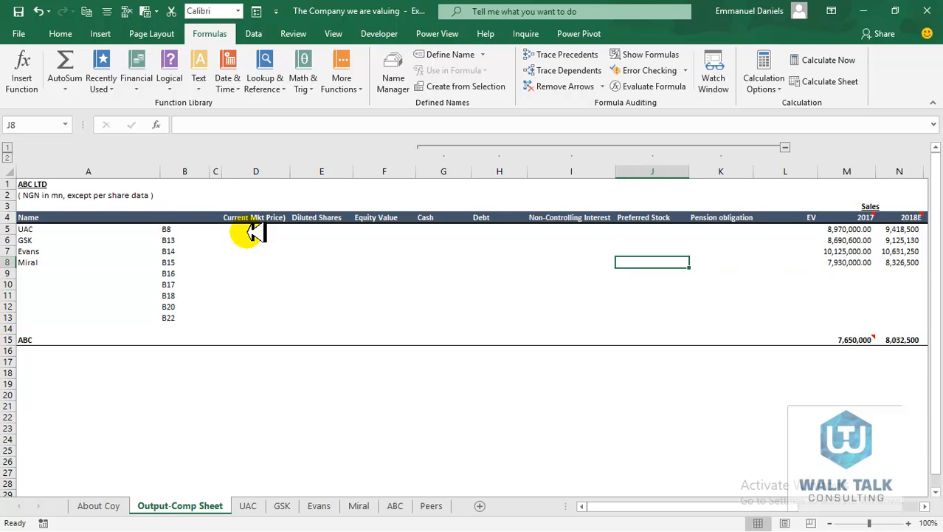
{"action": "key", "text": "Right"}
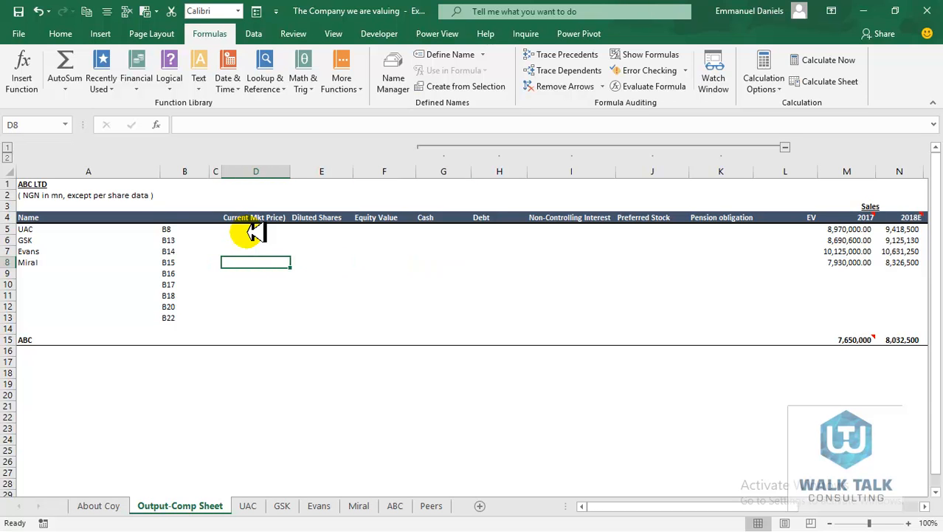
{"action": "left_click", "coordinate": [174, 229]}
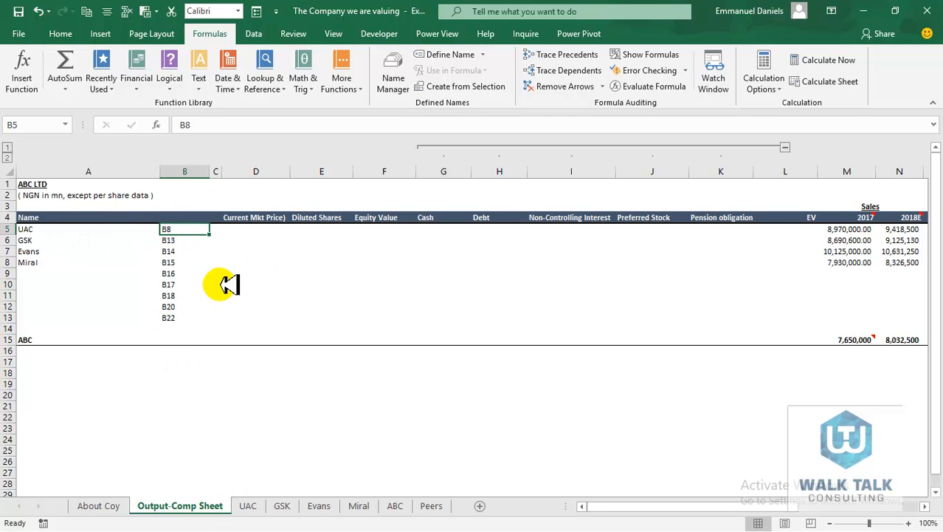
{"action": "left_click", "coordinate": [267, 217]}
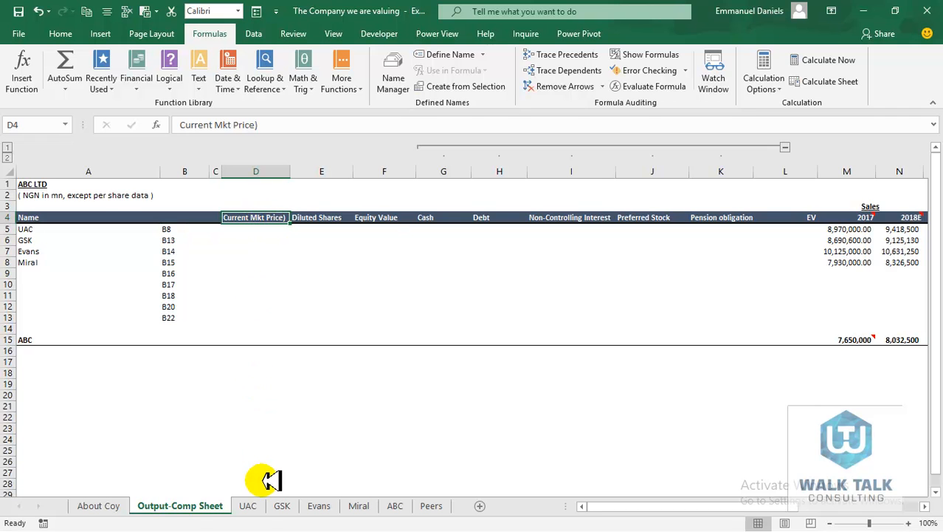
{"action": "left_click", "coordinate": [248, 506]}
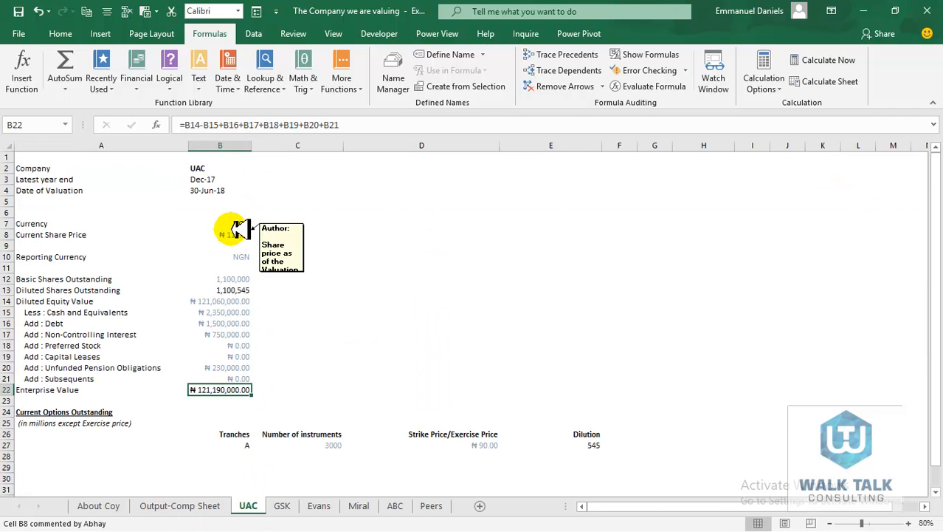
{"action": "left_click", "coordinate": [241, 235]}
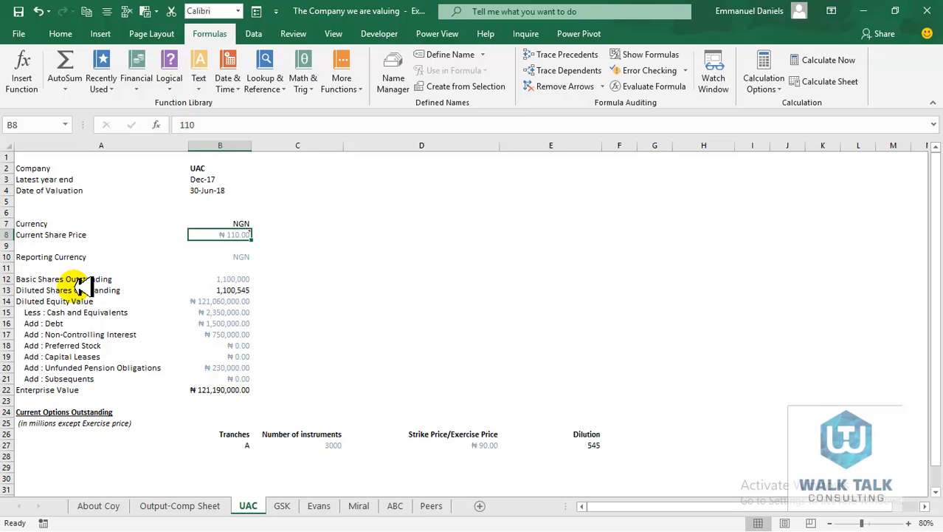
{"action": "left_click", "coordinate": [233, 290]}
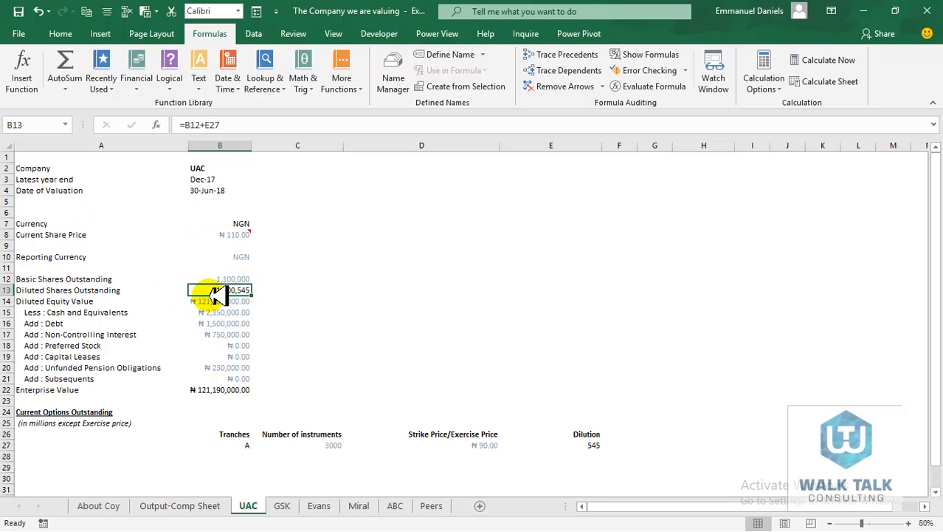
{"action": "left_click", "coordinate": [207, 505]}
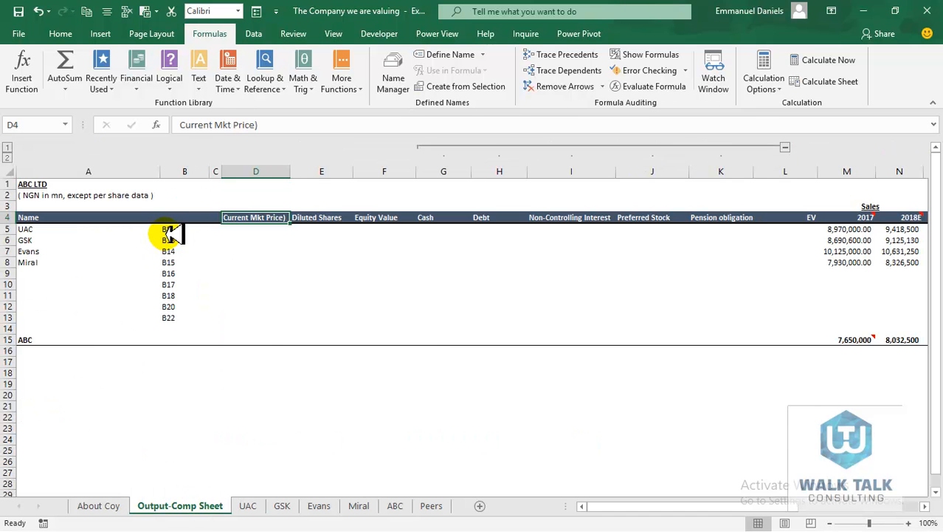
{"action": "left_click_drag", "start_coordinate": [171, 230], "coordinate": [177, 318]}
{"action": "left_click", "coordinate": [226, 216]}
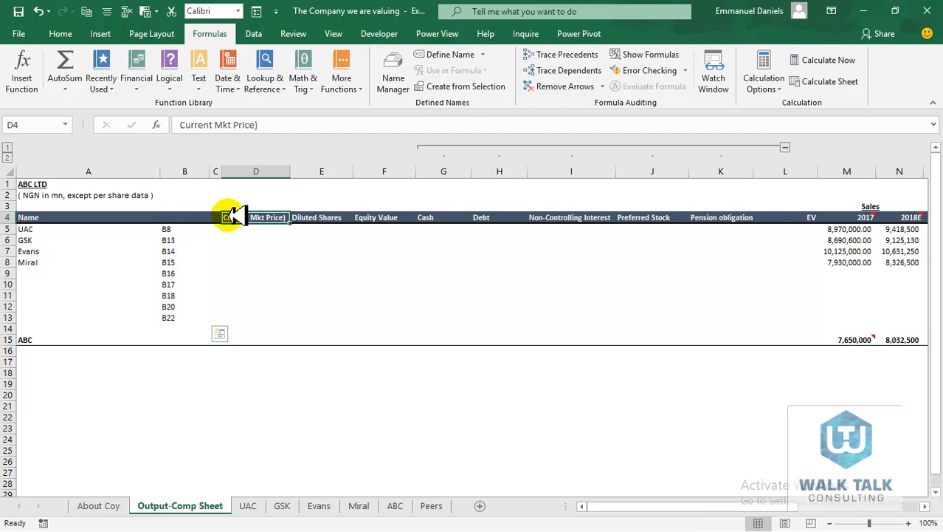
{"action": "left_click", "coordinate": [171, 230]}
{"action": "key", "text": "Down"}
{"action": "key", "text": "Down"}
{"action": "key", "text": "Down"}
{"action": "key", "text": "Down"}
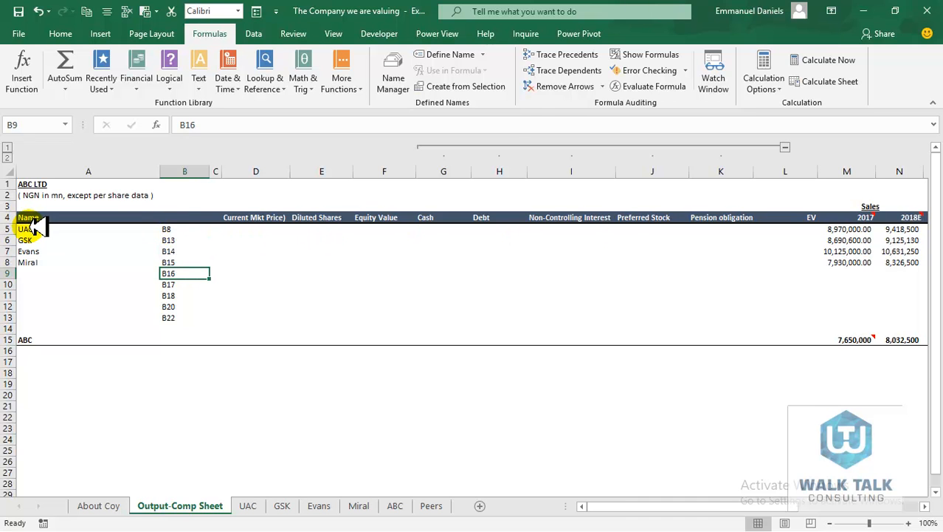
{"action": "left_click_drag", "start_coordinate": [33, 229], "coordinate": [35, 264]}
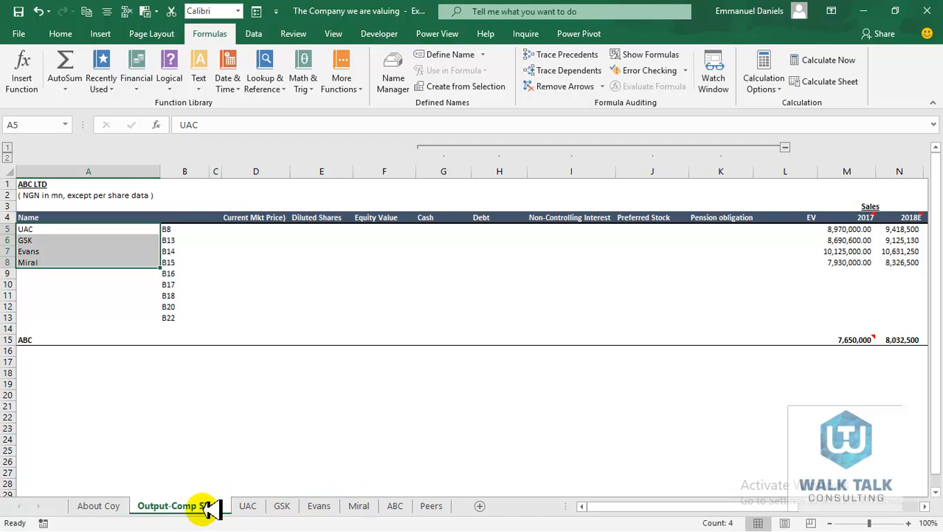
{"action": "left_click", "coordinate": [253, 230]}
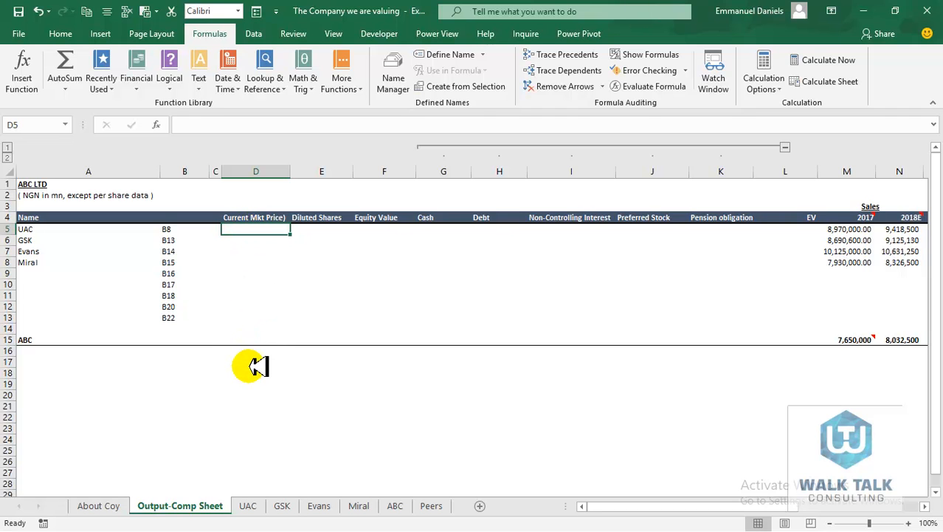
{"action": "left_click", "coordinate": [256, 361]}
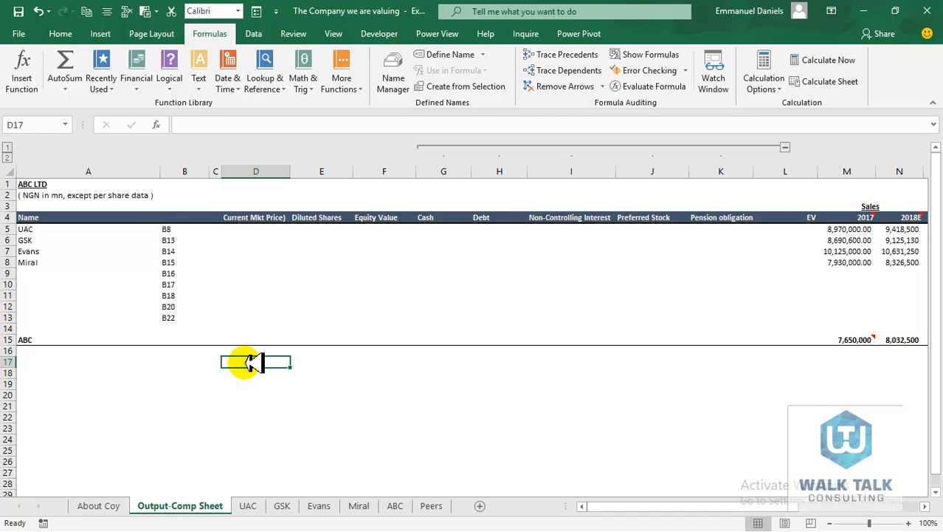
Enter =UAC!B13 in D17 to pull UAC's 1,100,545 diluted shares and inspect the sheet-name reference
{"action": "type", "text": "="}
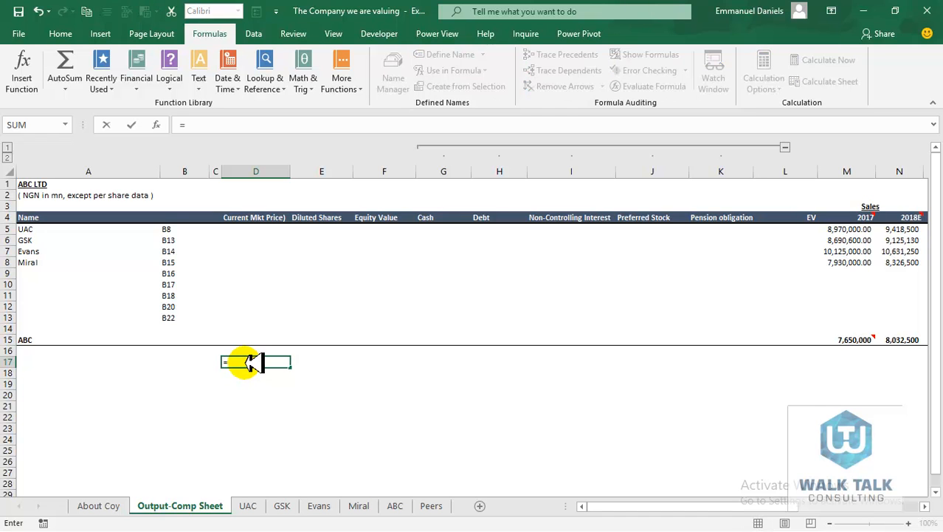
{"action": "left_click", "coordinate": [248, 505]}
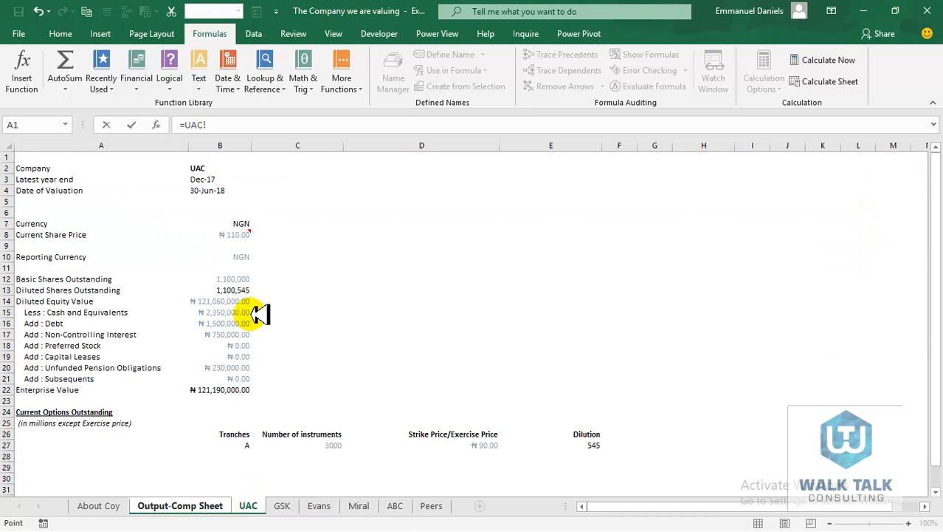
{"action": "key", "text": "Return"}
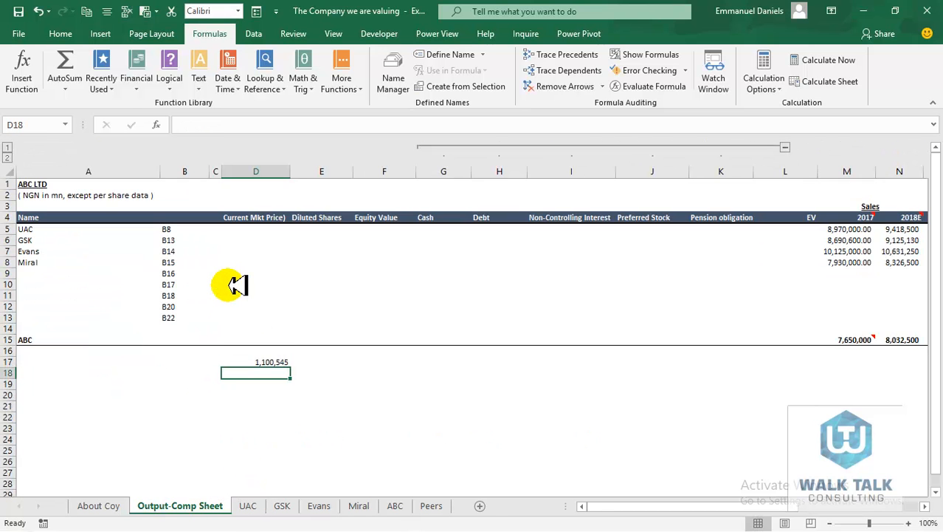
{"action": "key", "text": "Up"}
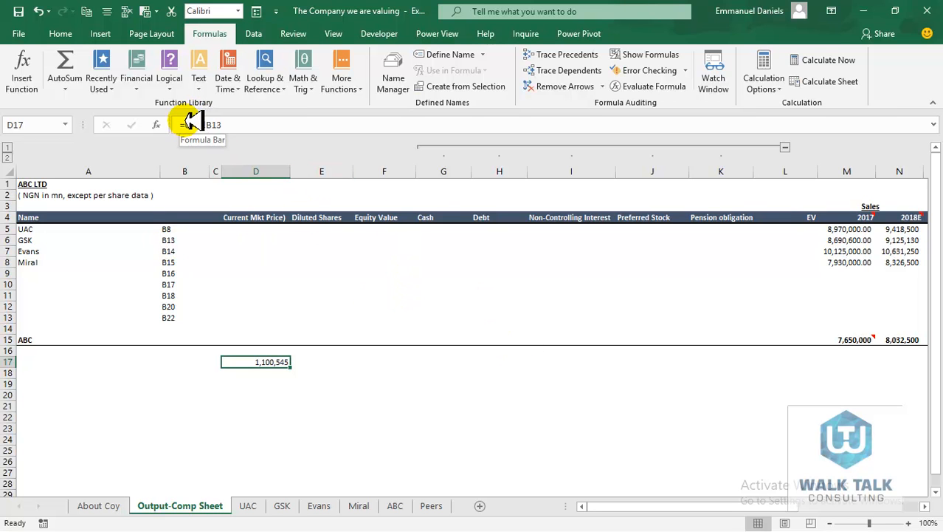
{"action": "left_click_drag", "start_coordinate": [188, 122], "coordinate": [220, 123]}
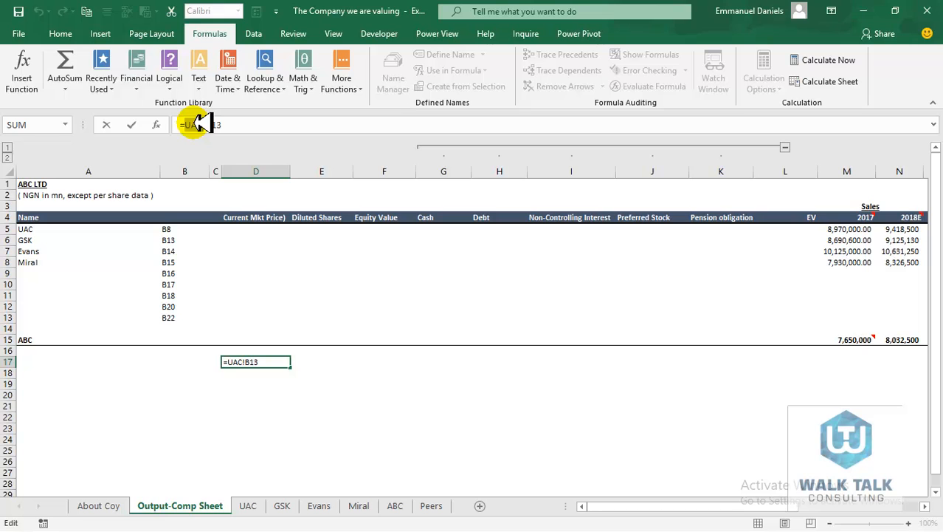
{"action": "key", "text": "Escape"}
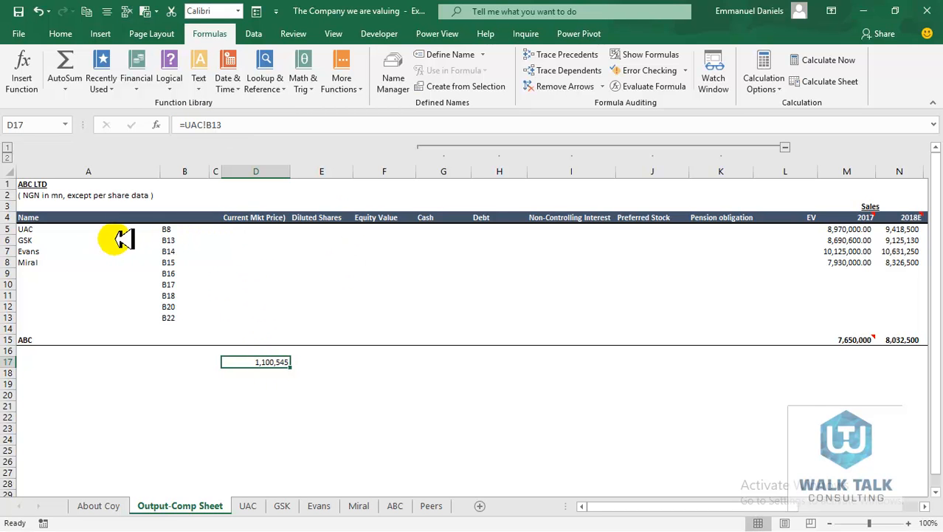
Start D5's formula as =INDIRECT($A5&"!"& using the company name in A5
{"action": "left_click", "coordinate": [270, 229]}
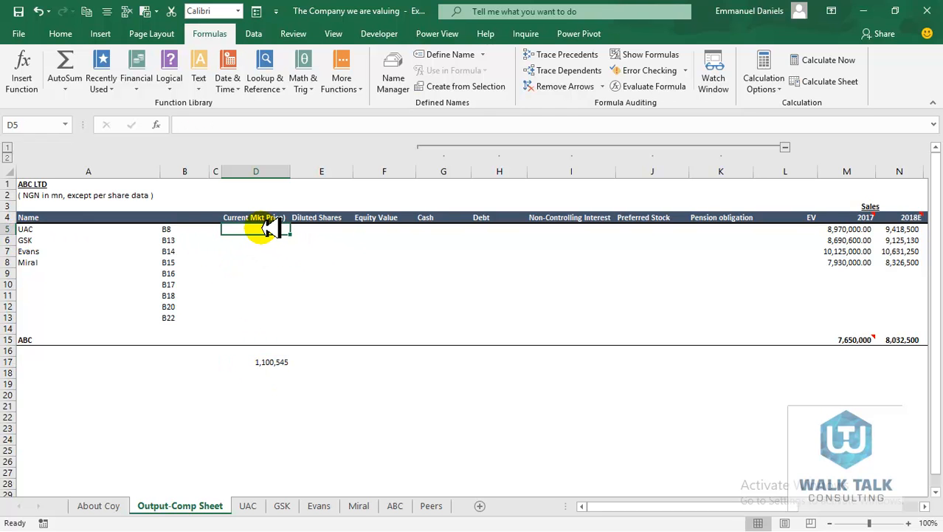
{"action": "type", "text": "="}
{"action": "type", "text": "d"}
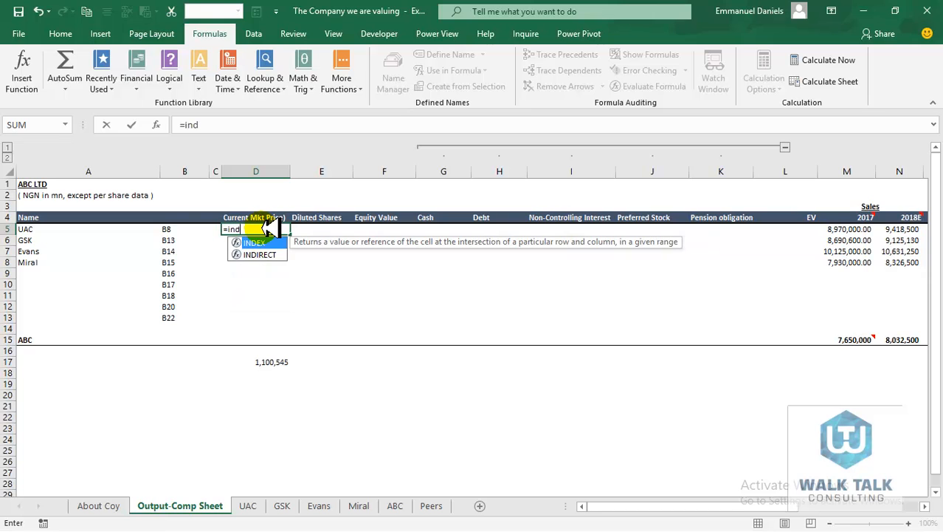
{"action": "double_click", "coordinate": [267, 253]}
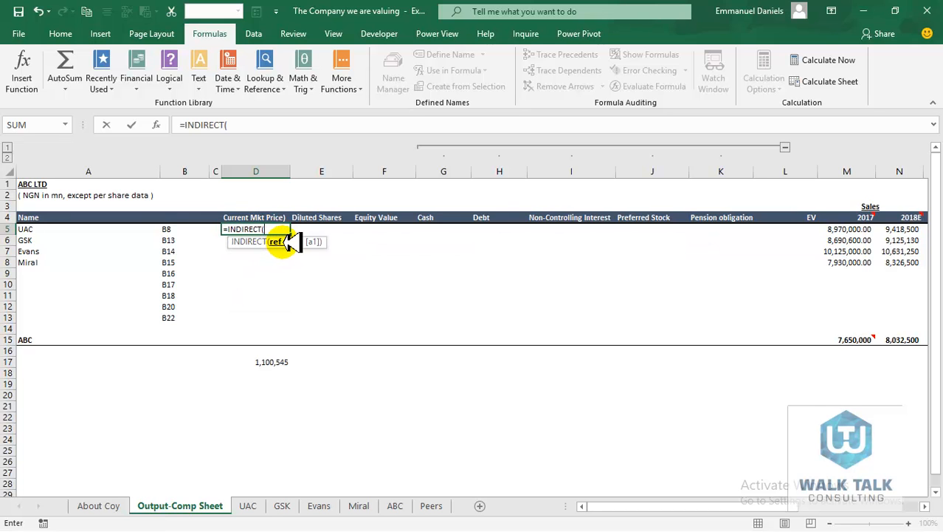
{"action": "left_click", "coordinate": [31, 229]}
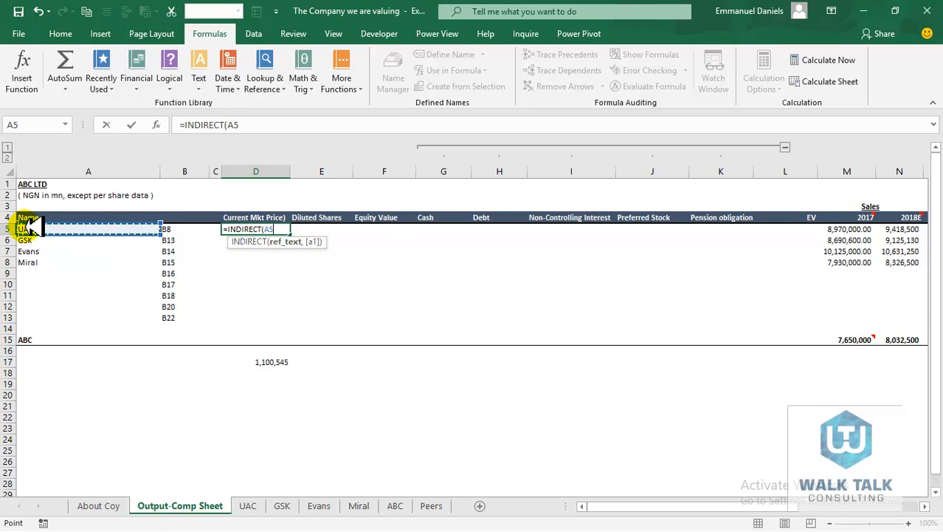
{"action": "left_click", "coordinate": [234, 124]}
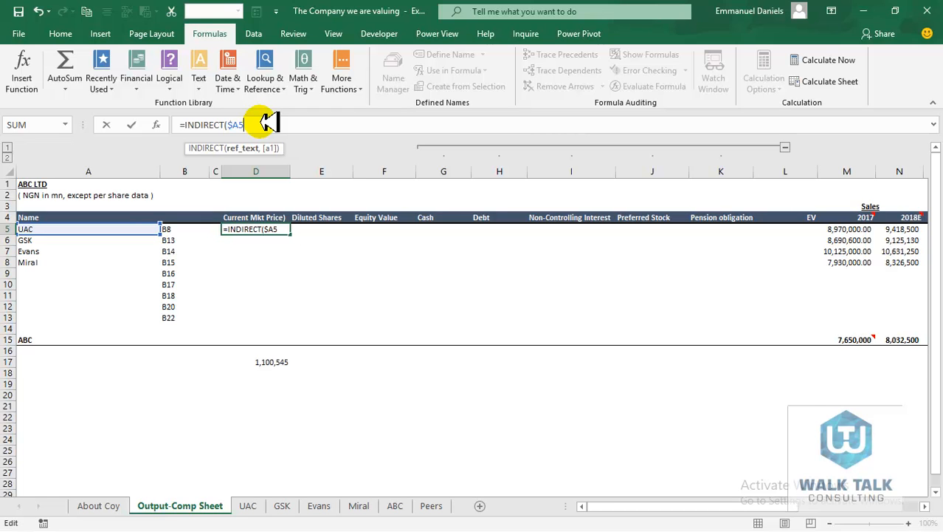
{"action": "type", "text": "!"}
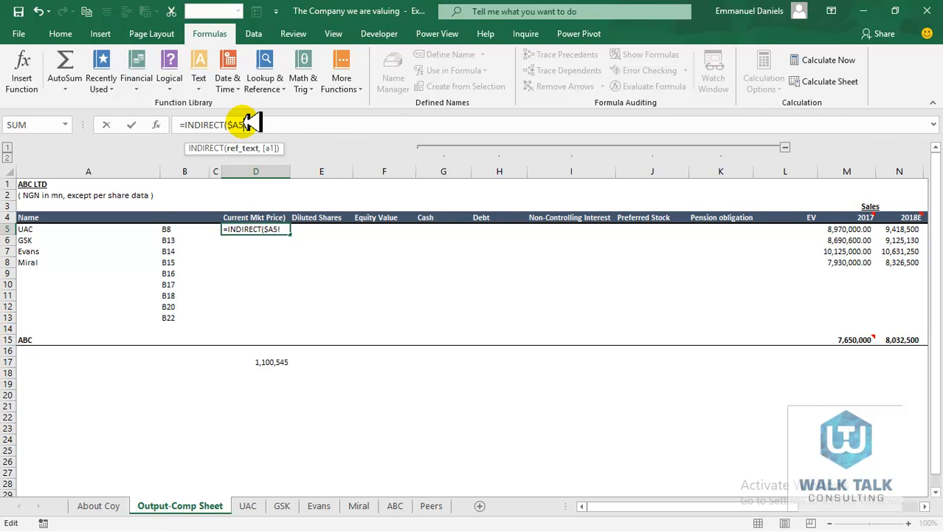
{"action": "left_click", "coordinate": [248, 124]}
{"action": "type", "text": "\""}
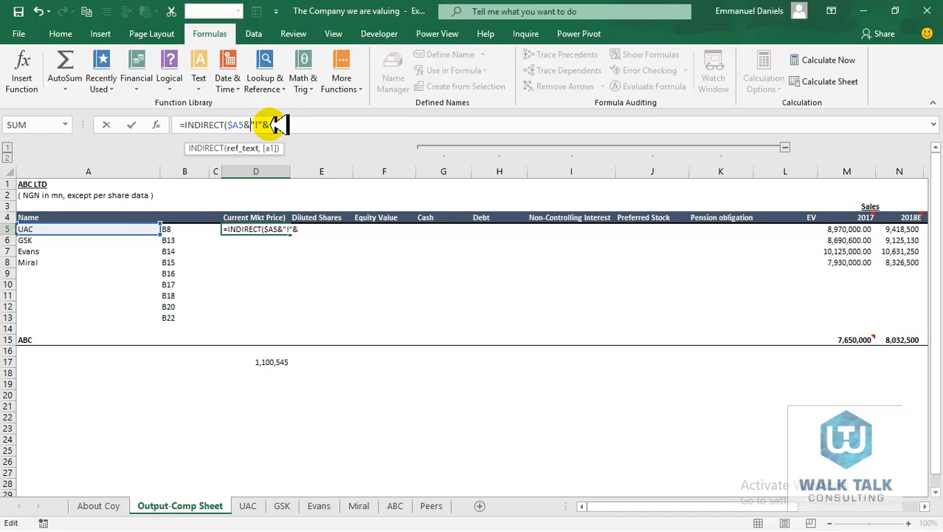
Finish D5 as =INDIRECT($A5&"!"&$B$5) to return UAC's 110.00 price
{"action": "left_click", "coordinate": [177, 230]}
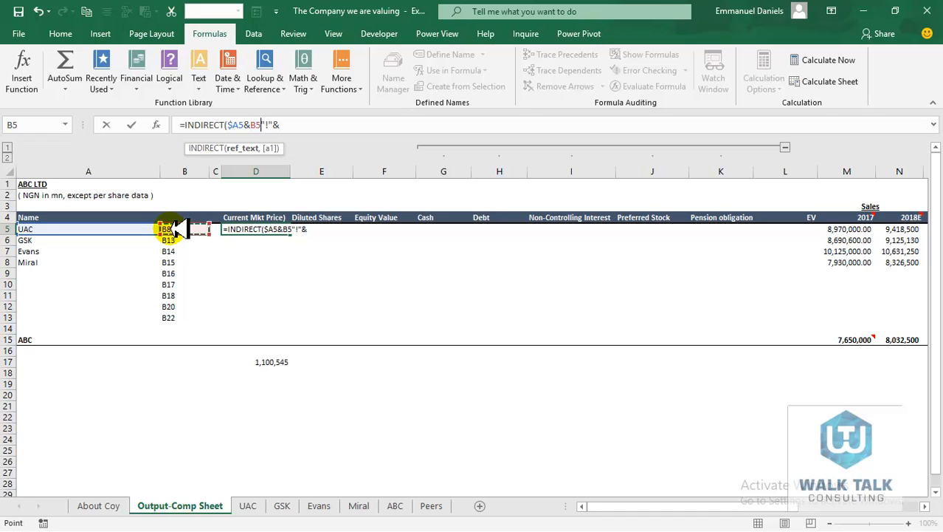
{"action": "key", "text": "BackSpace"}
{"action": "key", "text": "BackSpace"}
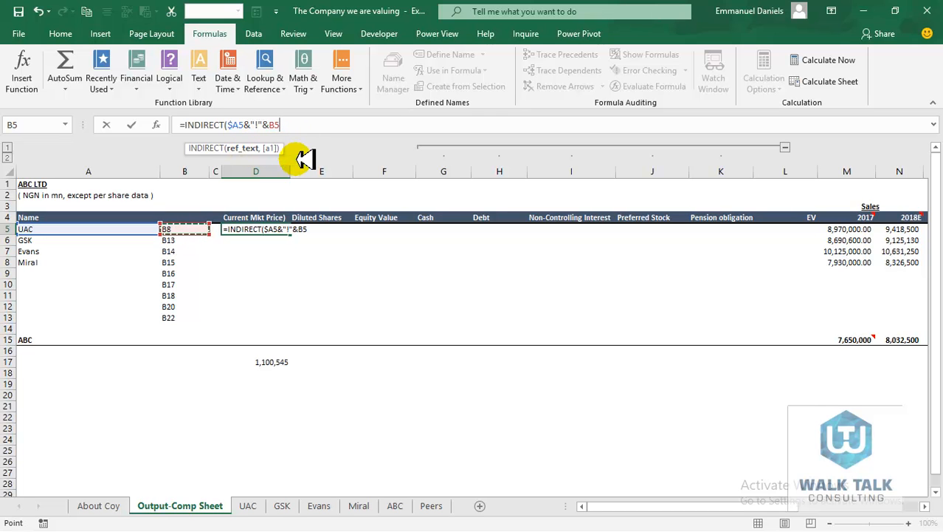
{"action": "type", "text": ")"}
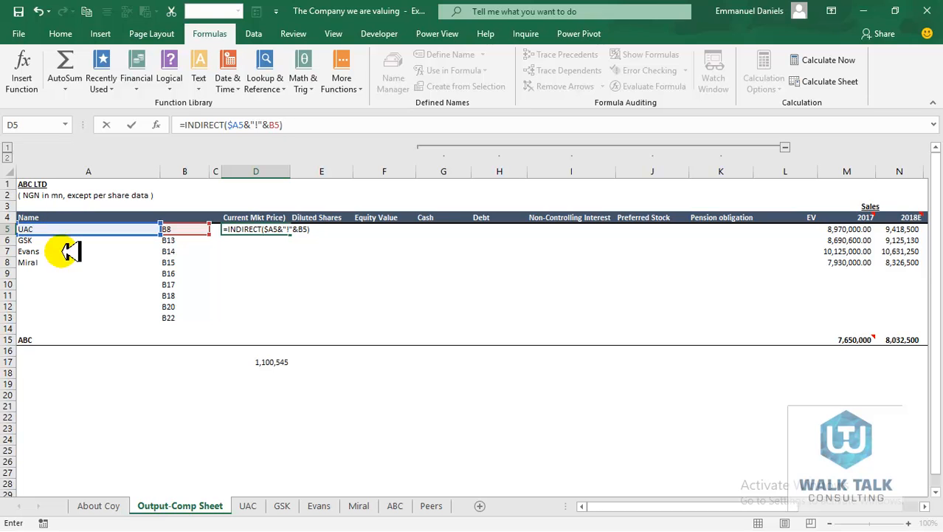
{"action": "left_click", "coordinate": [282, 124]}
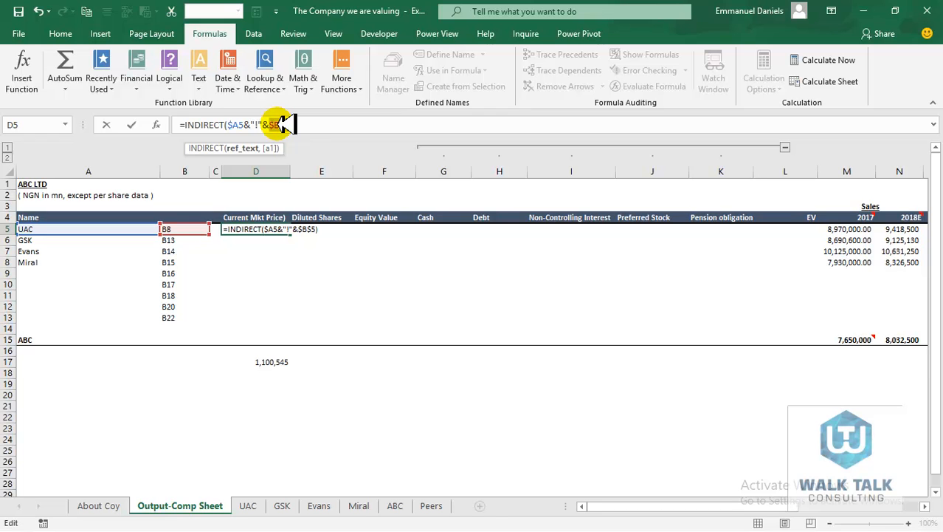
{"action": "key", "text": "ctrl+Return"}
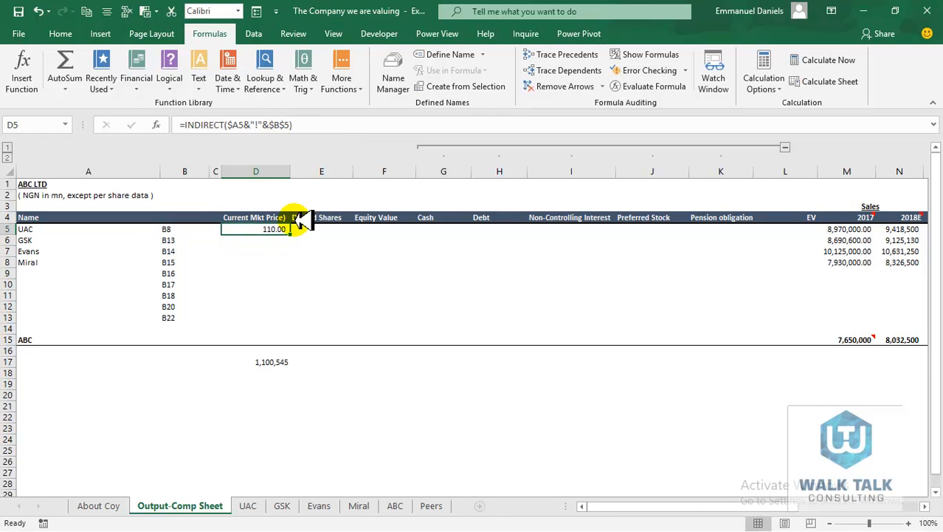
Fill D5's formula down to D8, then copy D5:D8 across to columns D through L
{"action": "left_click_drag", "start_coordinate": [291, 234], "coordinate": [298, 267]}
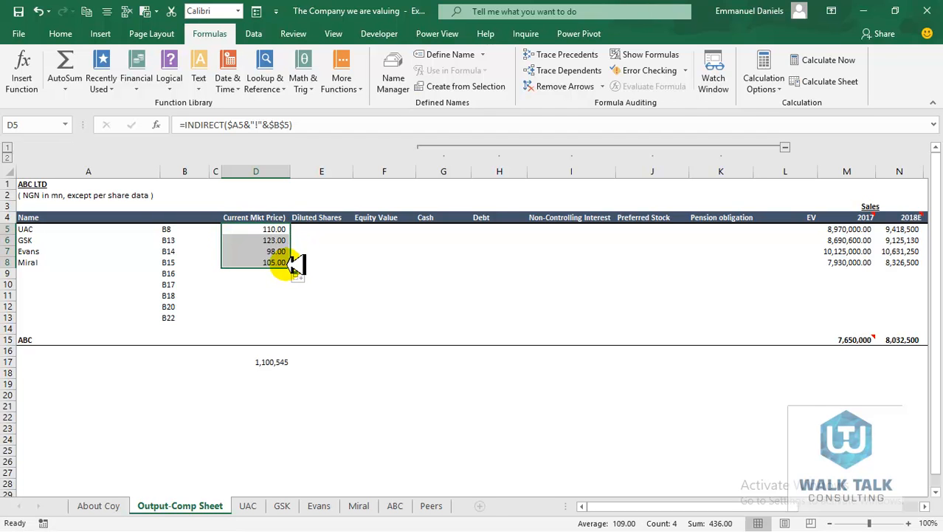
{"action": "left_click", "coordinate": [275, 228]}
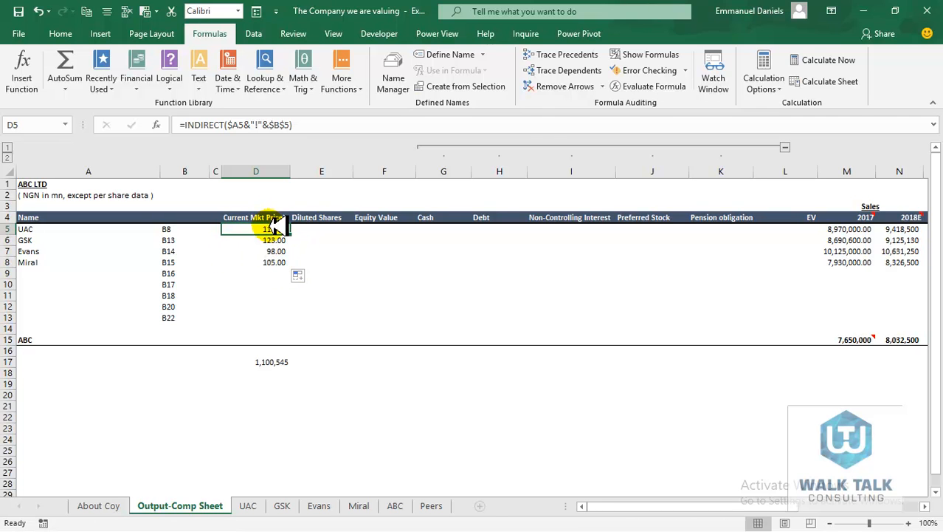
{"action": "key", "text": "shift+Down"}
{"action": "key", "text": "shift+Down"}
{"action": "key", "text": "shift+Down"}
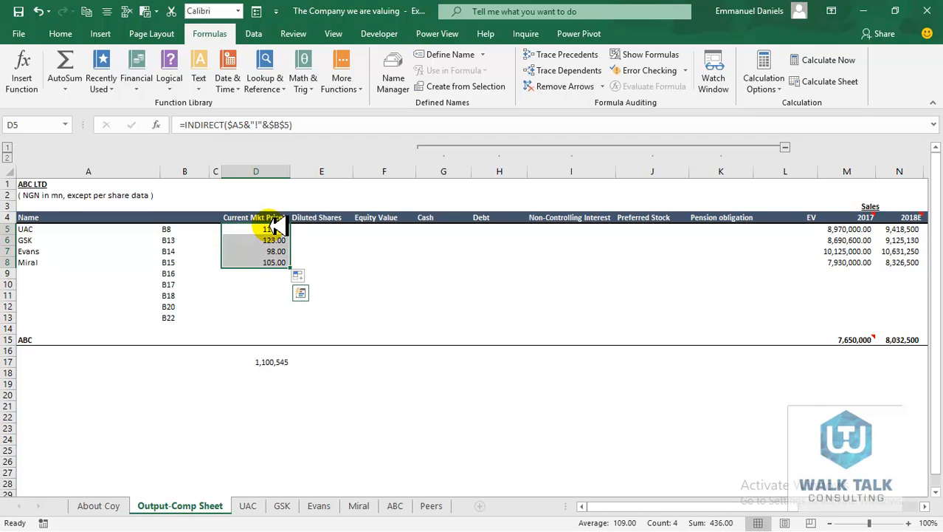
{"action": "key", "text": "ctrl+c"}
{"action": "key", "text": "shift+Right"}
{"action": "key", "text": "shift+Right"}
{"action": "key", "text": "shift+Right"}
{"action": "key", "text": "shift+Right"}
{"action": "key", "text": "shift+Right"}
{"action": "key", "text": "shift+Right"}
{"action": "key", "text": "shift+Right"}
{"action": "key", "text": "shift+Right"}
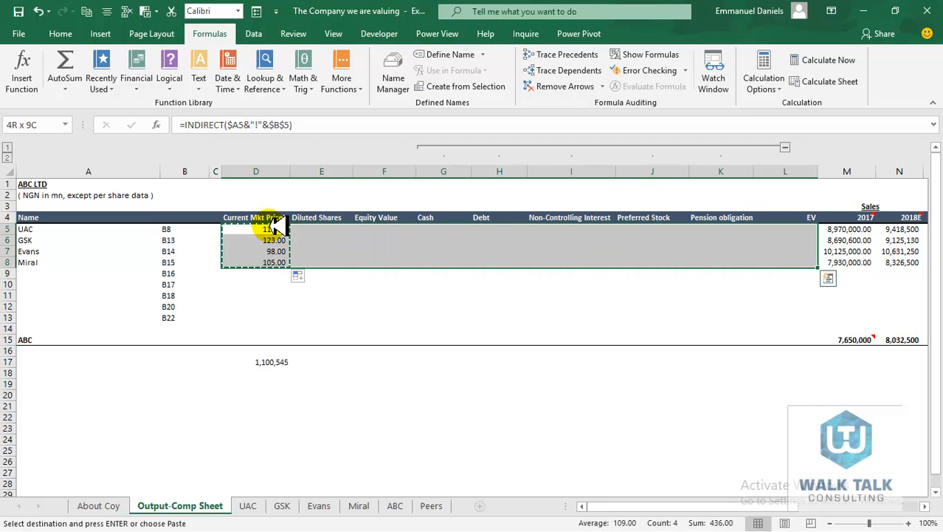
{"action": "key", "text": "ctrl+v"}
{"action": "key", "text": "Escape"}
{"action": "key", "text": "Up"}
{"action": "key", "text": "Down"}
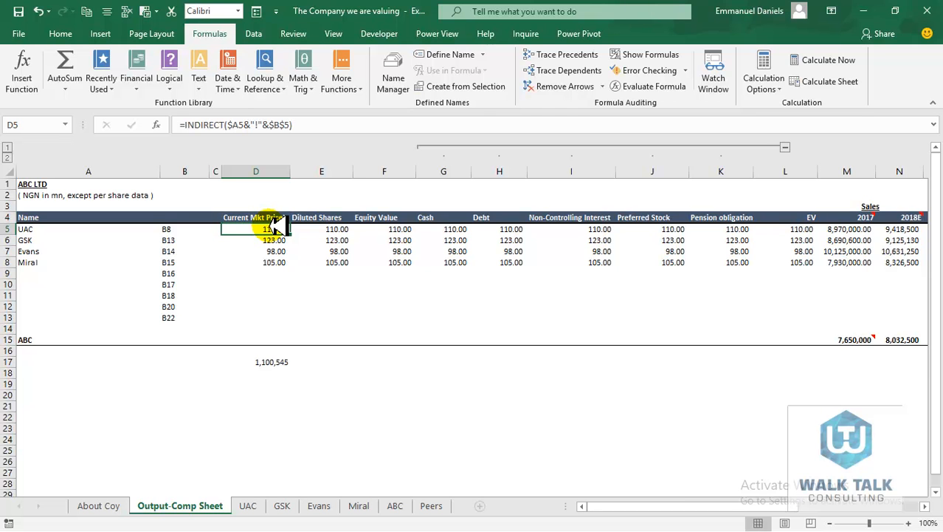
{"action": "key", "text": "Right"}
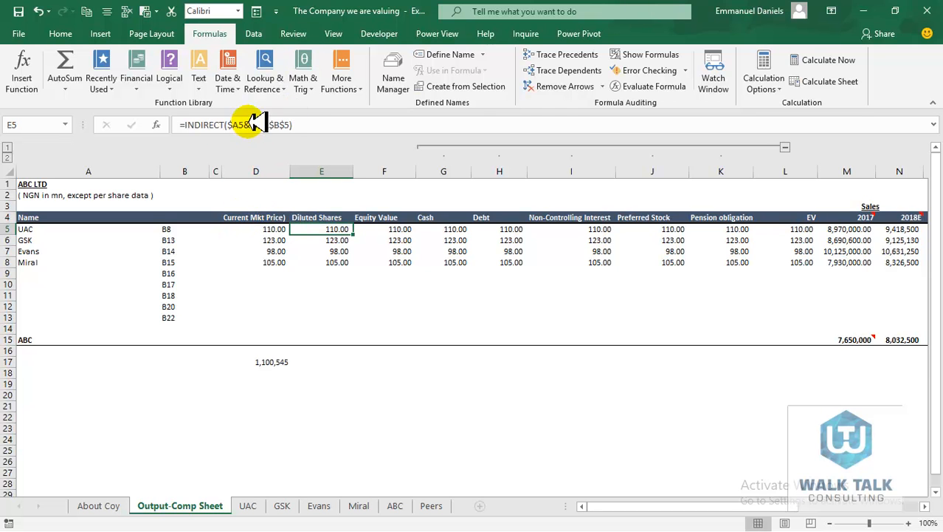
Review the D5 INDIRECT formula in the formula bar without changing it
{"action": "left_click", "coordinate": [271, 230]}
{"action": "left_click", "coordinate": [276, 125]}
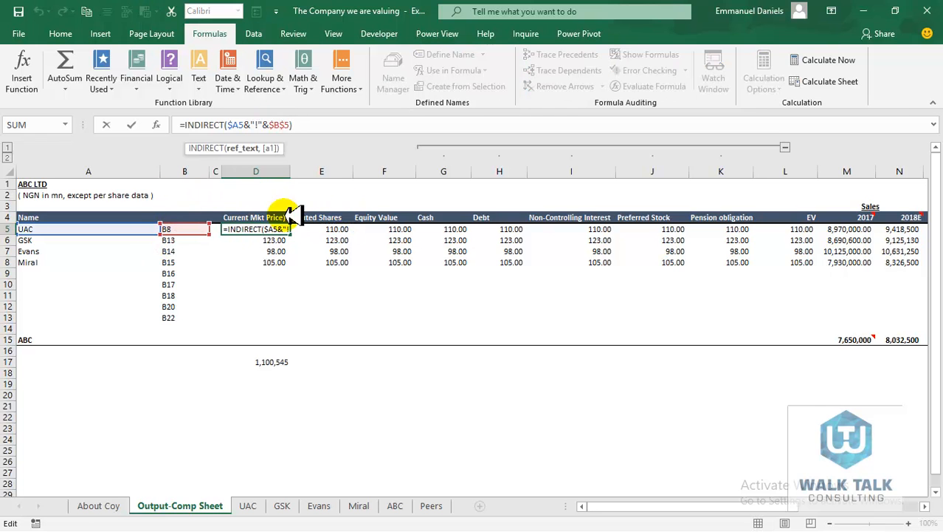
{"action": "key", "text": "Escape"}
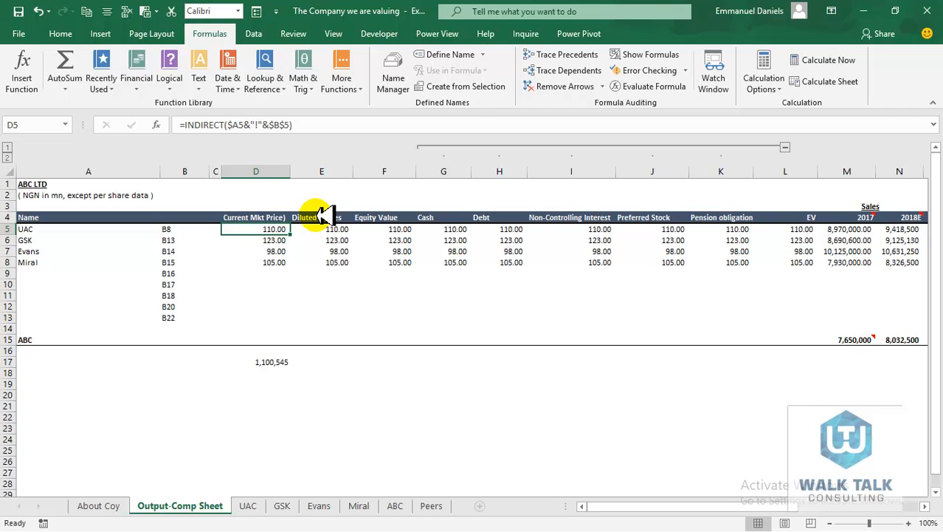
{"action": "left_click", "coordinate": [255, 125]}
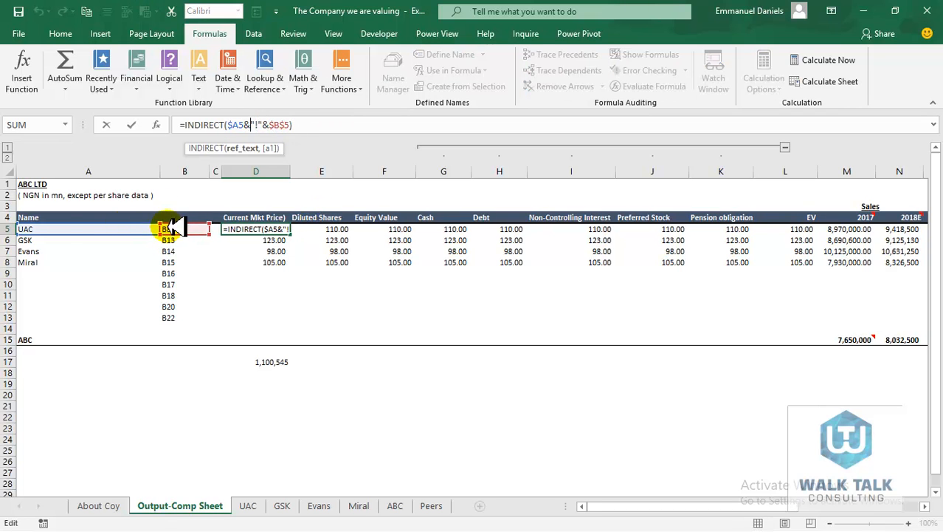
{"action": "key", "text": "Escape"}
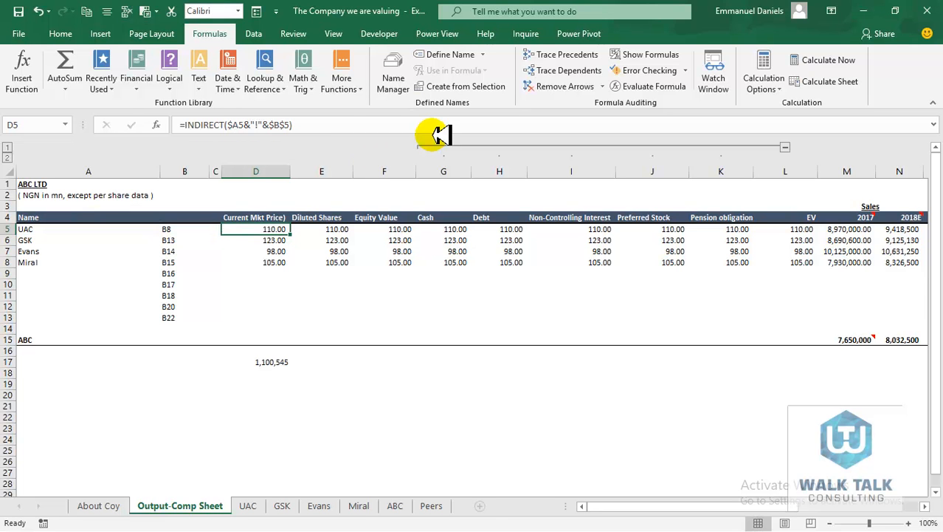
Point E5's reference at $B$6 and copy it to E6:E8 for every company's diluted shares
{"action": "key", "text": "Right"}
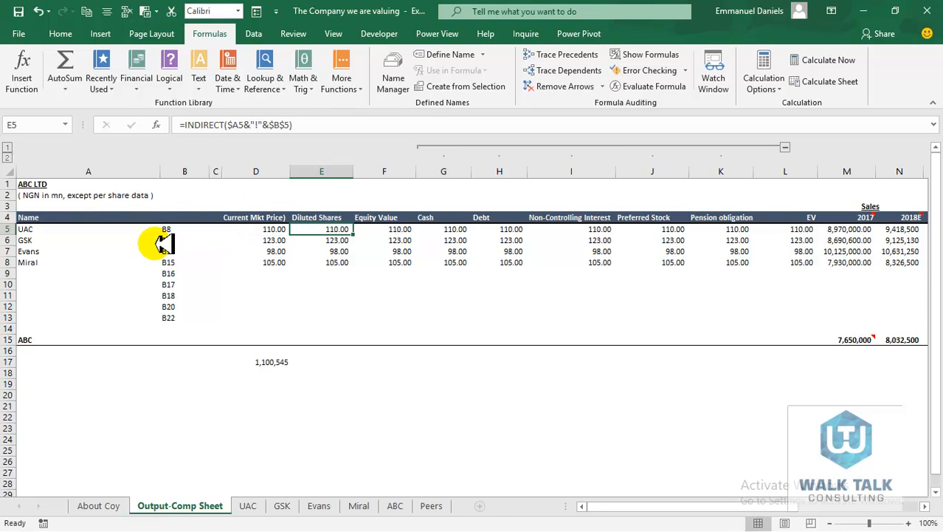
{"action": "left_click", "coordinate": [292, 125]}
{"action": "key", "text": "BackSpace"}
{"action": "type", "text": "6"}
{"action": "key", "text": "ctrl+Return"}
{"action": "key", "text": "ctrl+c"}
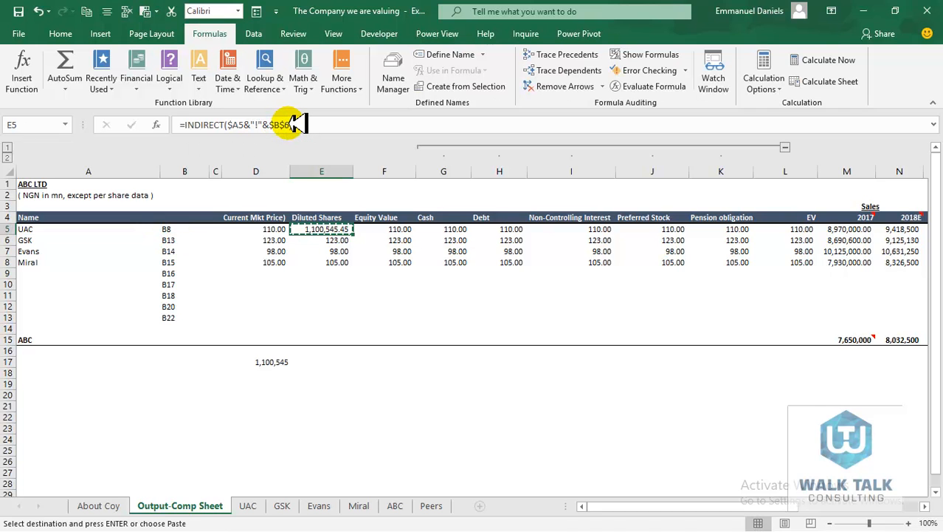
{"action": "key", "text": "shift+Down"}
{"action": "key", "text": "shift+Down"}
{"action": "key", "text": "shift+Down"}
{"action": "key", "text": "ctrl+v"}
{"action": "key", "text": "Escape"}
{"action": "key", "text": "Right"}
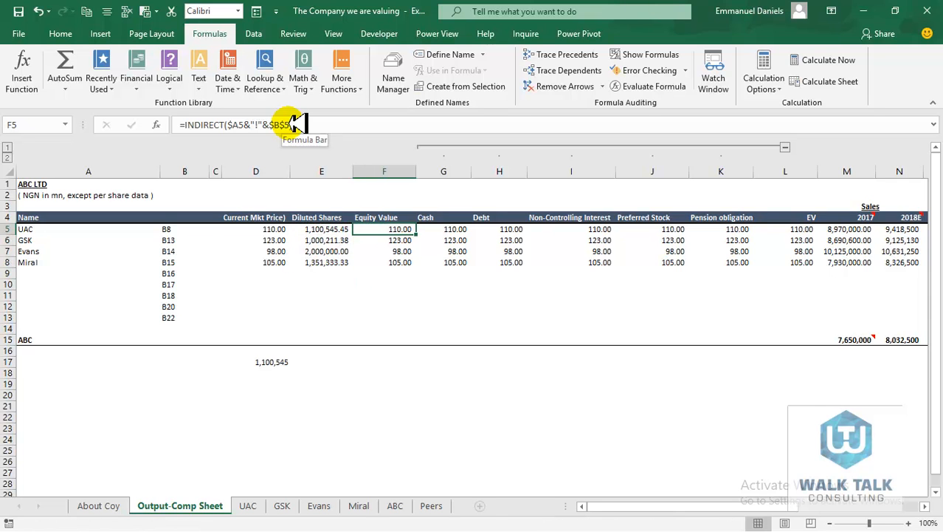
{"action": "left_click", "coordinate": [294, 124]}
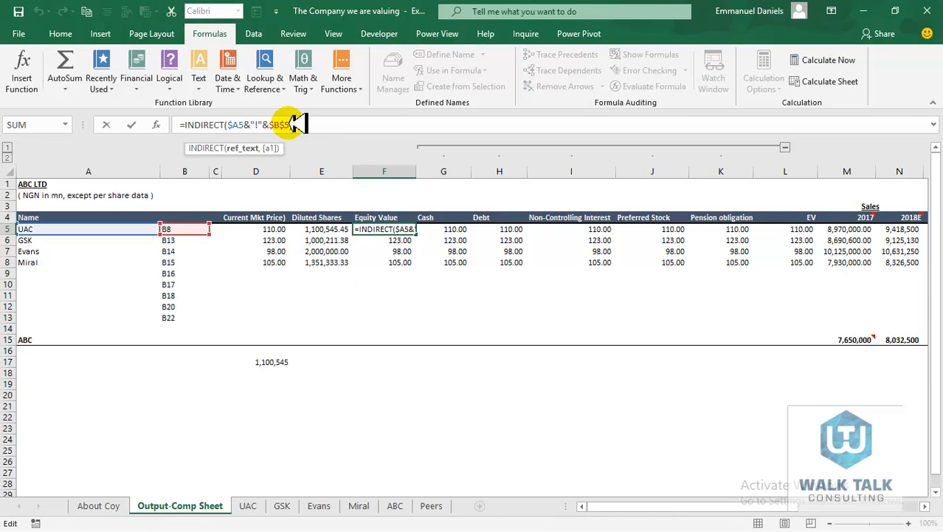
Point the Equity Value formula at $B$7 and copy it down to Miral's row
{"action": "key", "text": "BackSpace"}
{"action": "type", "text": "7)"}
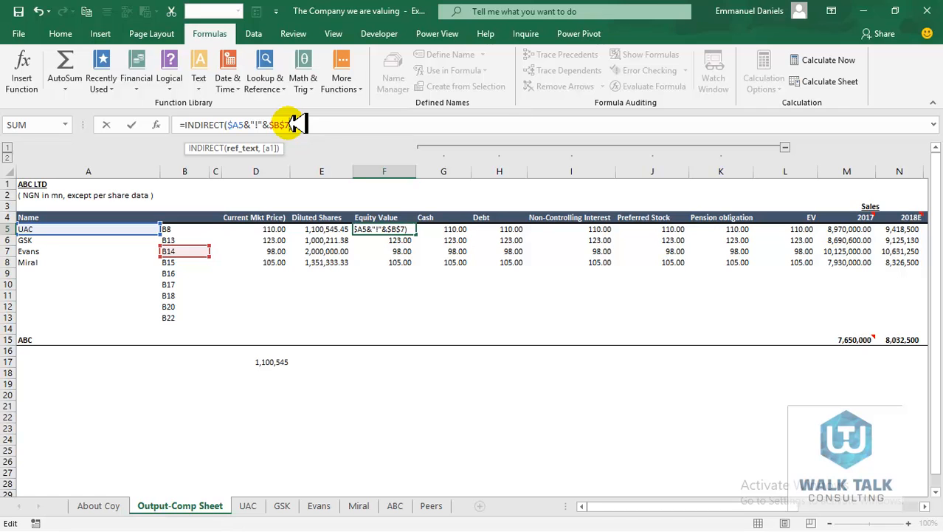
{"action": "key", "text": "ctrl+Return"}
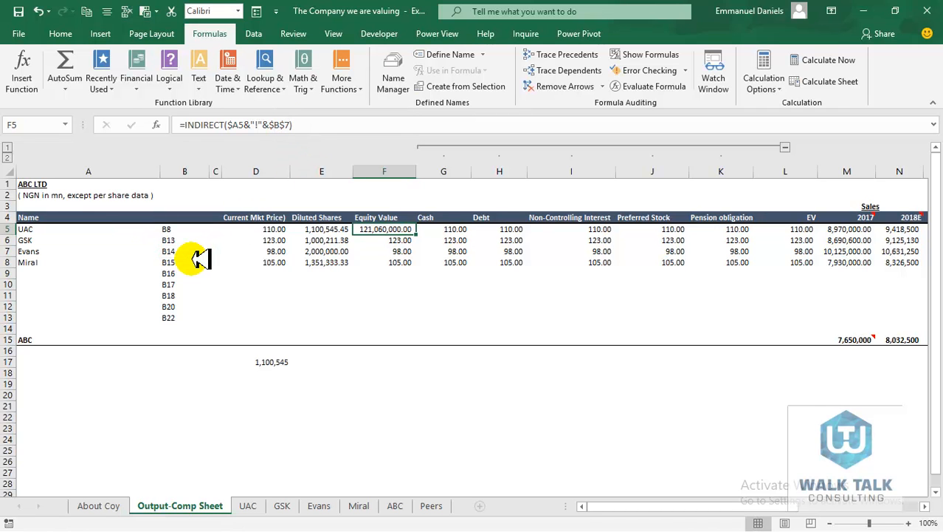
{"action": "key", "text": "ctrl+c"}
{"action": "key", "text": "shift+Down"}
{"action": "key", "text": "ctrl+v"}
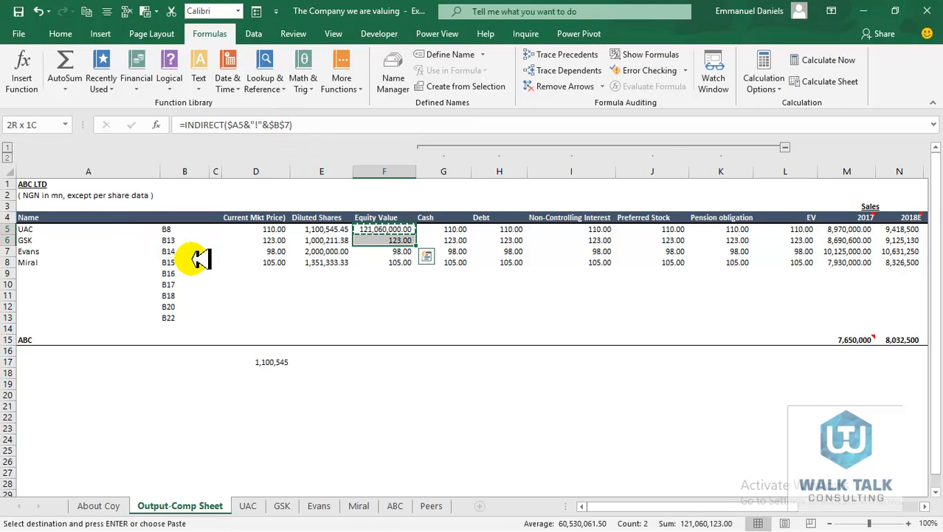
{"action": "key", "text": "shift+Down"}
{"action": "key", "text": "shift+Down"}
{"action": "key", "text": "Return"}
{"action": "key", "text": "Right"}
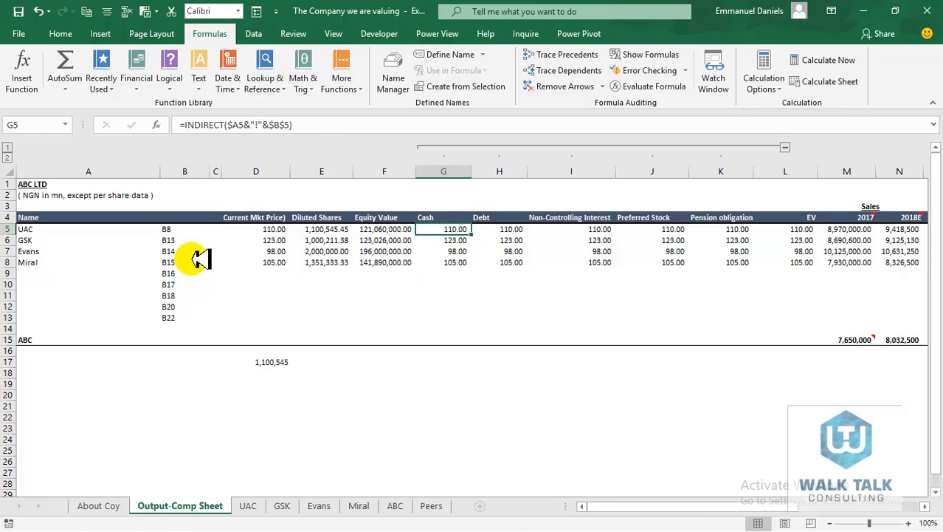
Point the Cash formula at $B$8 and copy it down for all four companies
{"action": "left_click", "coordinate": [295, 124]}
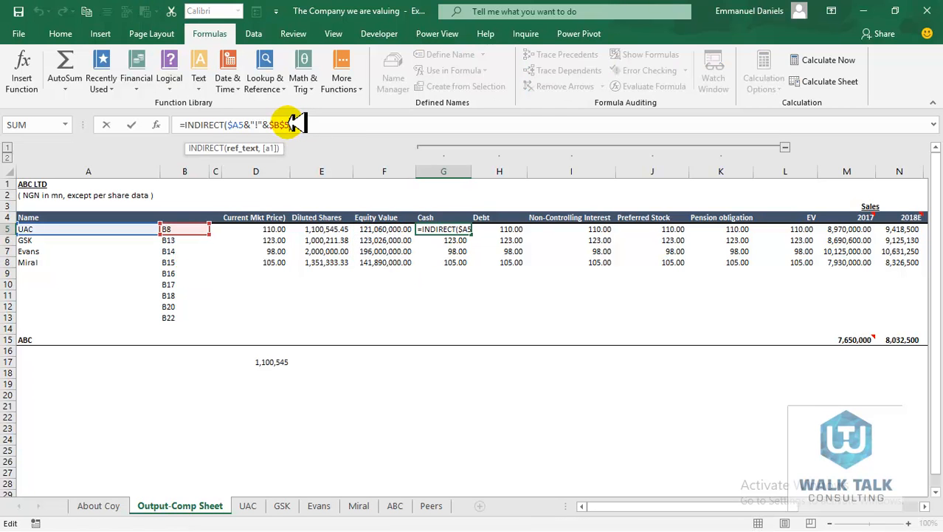
{"action": "key", "text": "BackSpace"}
{"action": "type", "text": "8"}
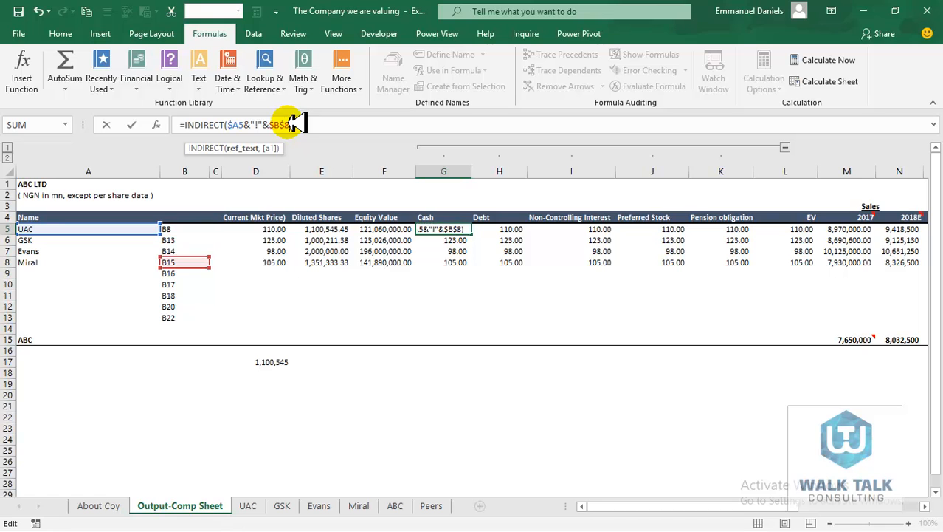
{"action": "key", "text": "ctrl+Return"}
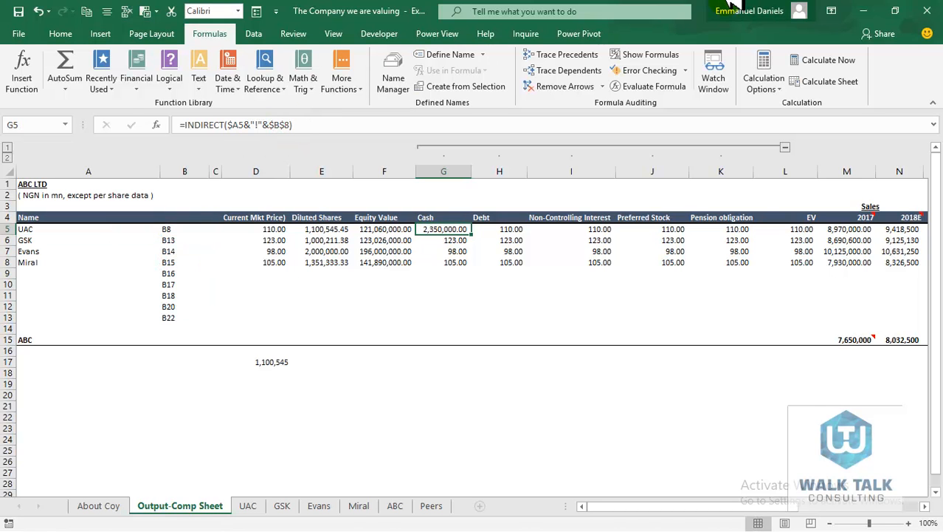
{"action": "key", "text": "ctrl+c"}
{"action": "key", "text": "shift+Down"}
{"action": "key", "text": "shift+Down"}
{"action": "key", "text": "shift+Down"}
{"action": "key", "text": "Return"}
{"action": "key", "text": "Right"}
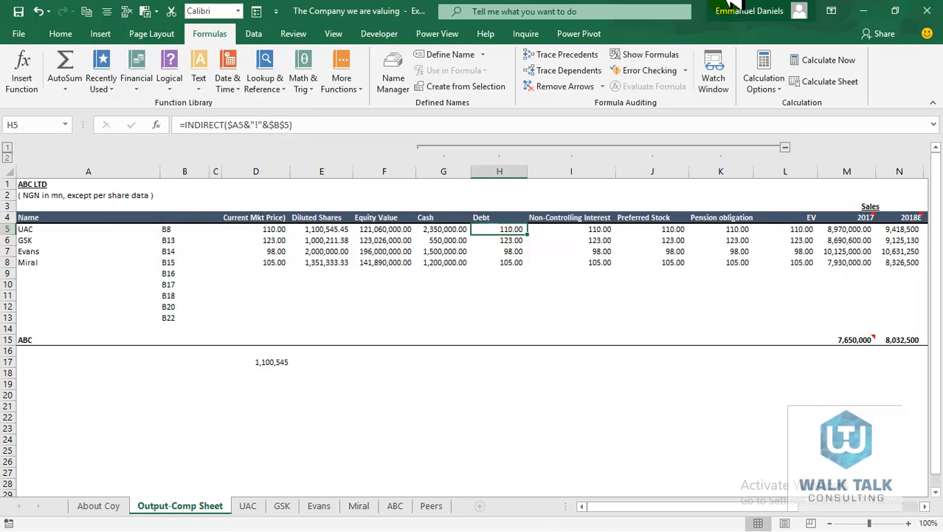
Point the Debt formula in H5 at $B$9 and paste it into H5:H8
{"action": "left_click", "coordinate": [293, 124]}
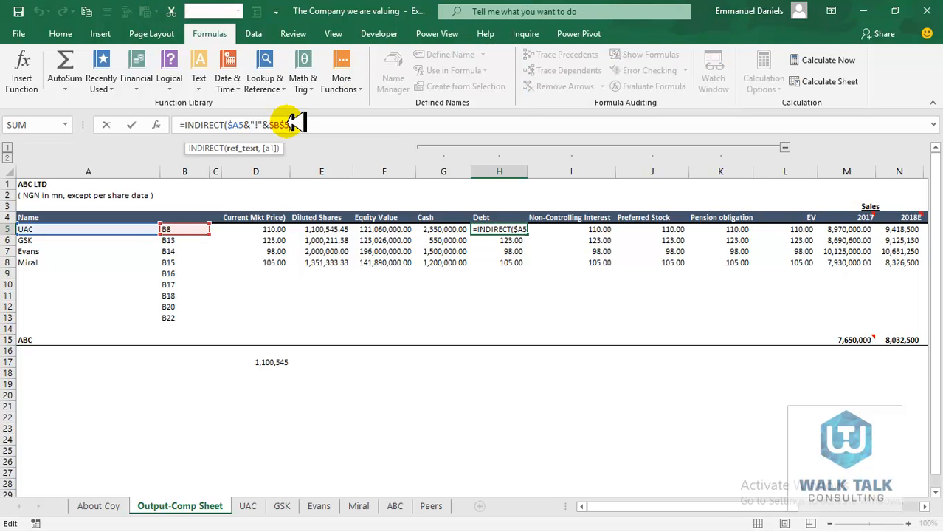
{"action": "key", "text": "BackSpace"}
{"action": "type", "text": "9"}
{"action": "key", "text": "ctrl+Return"}
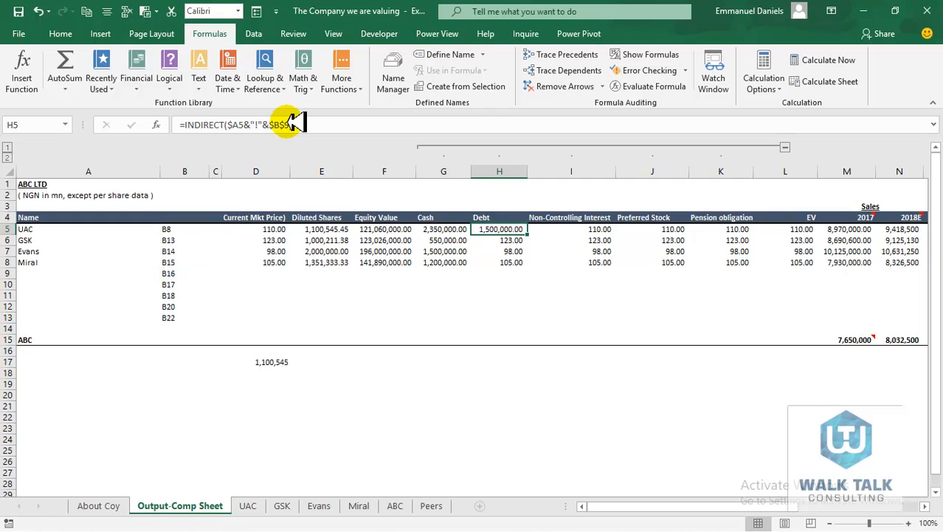
{"action": "key", "text": "shift+Down"}
{"action": "key", "text": "shift+Down"}
{"action": "key", "text": "shift+Down"}
{"action": "key", "text": "ctrl+v"}
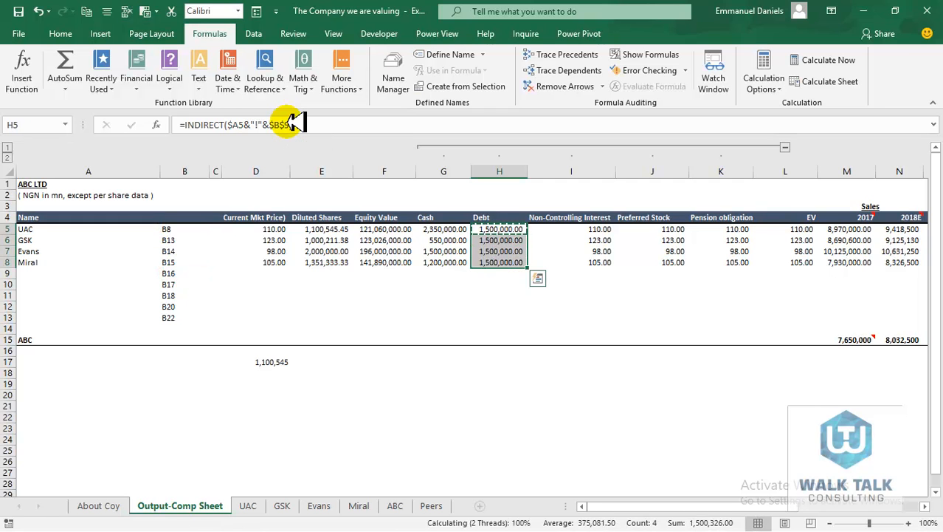
{"action": "key", "text": "Escape"}
{"action": "key", "text": "Right"}
Point the Non-Controlling Interest formula in I5 at $B$10 and copy it down to row 8
{"action": "left_click", "coordinate": [294, 124]}
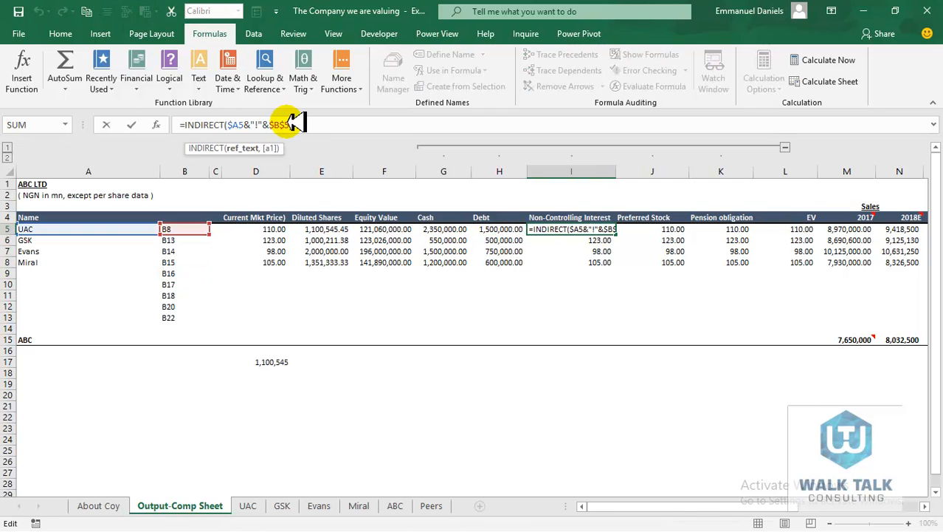
{"action": "type", "text": "0"}
{"action": "key", "text": "Return"}
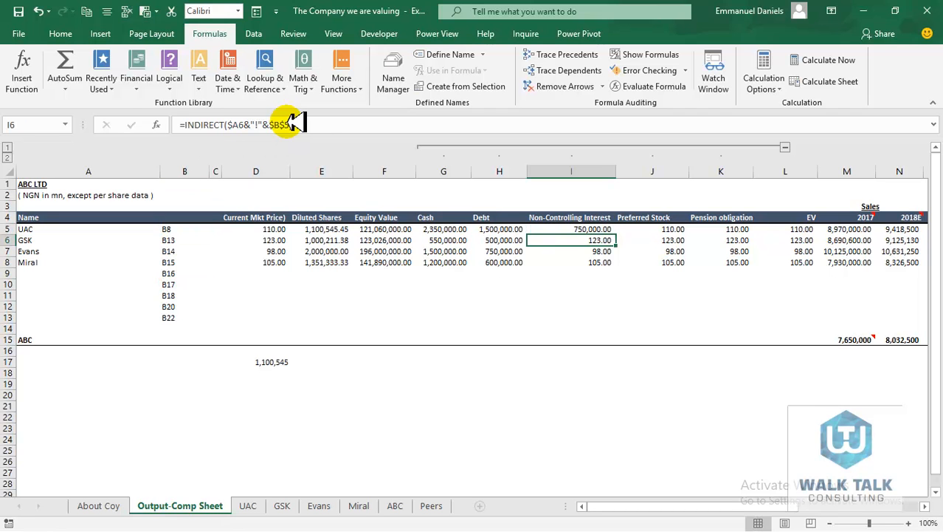
{"action": "key", "text": "Up"}
{"action": "key", "text": "ctrl+c"}
{"action": "key", "text": "shift+Down"}
{"action": "key", "text": "shift+Down"}
{"action": "key", "text": "shift+Down"}
{"action": "key", "text": "ctrl+v"}
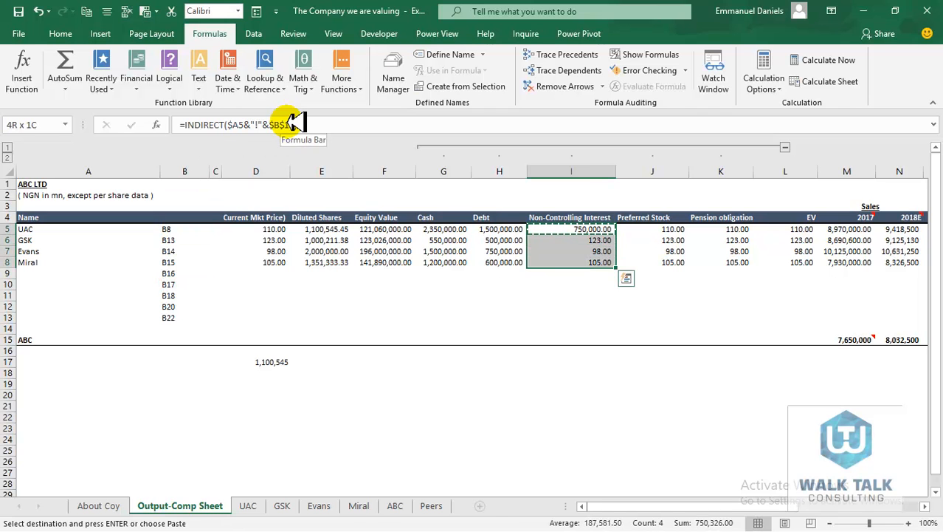
{"action": "key", "text": "Escape"}
{"action": "key", "text": "Right"}
Point the Preferred Stock formula in J5 at $B$11 and copy it down to row 8
{"action": "left_click", "coordinate": [291, 124]}
{"action": "key", "text": "BackSpace"}
{"action": "type", "text": "11"}
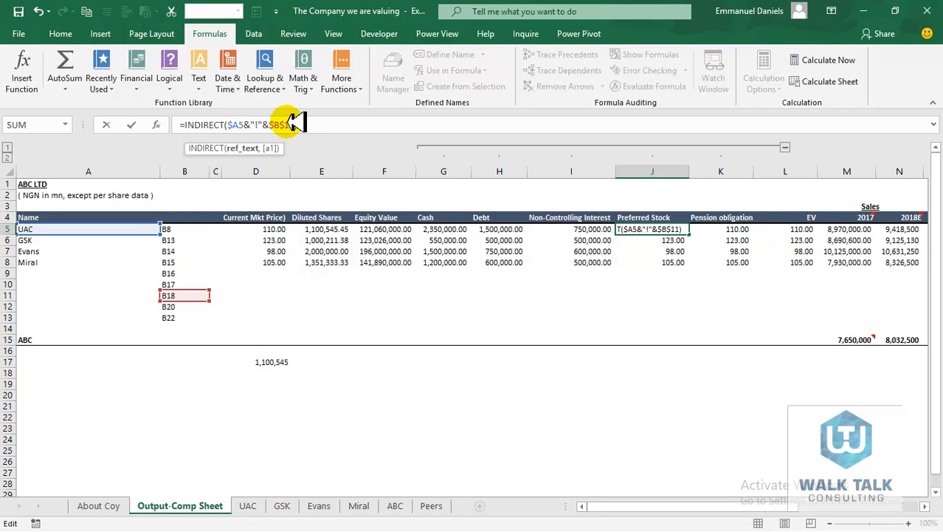
{"action": "key", "text": "Return"}
{"action": "key", "text": "Up"}
{"action": "key", "text": "ctrl+c"}
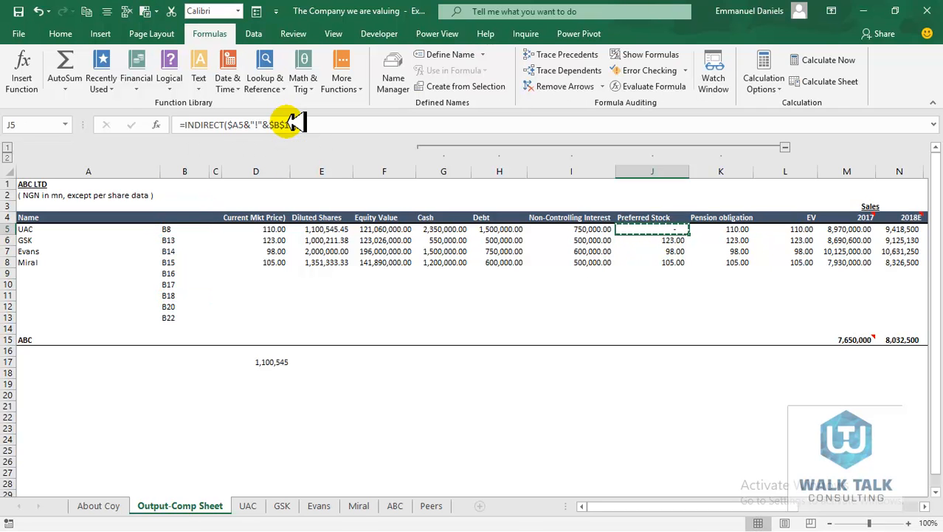
{"action": "key", "text": "shift+Down"}
{"action": "key", "text": "shift+Down"}
{"action": "key", "text": "shift+Down"}
{"action": "key", "text": "ctrl+v"}
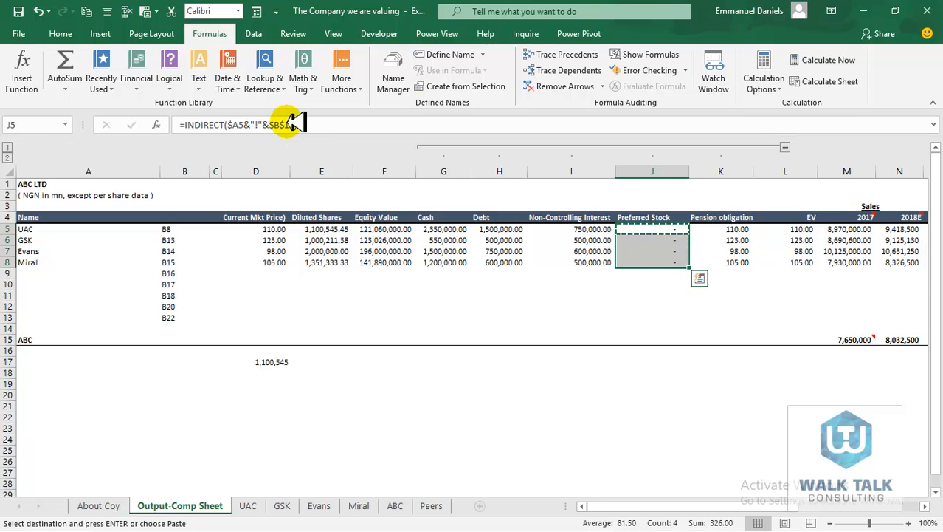
{"action": "key", "text": "Right"}
Point the Pension obligation formula in K5 at $B$11 and copy it down to row 8
{"action": "left_click", "coordinate": [293, 124]}
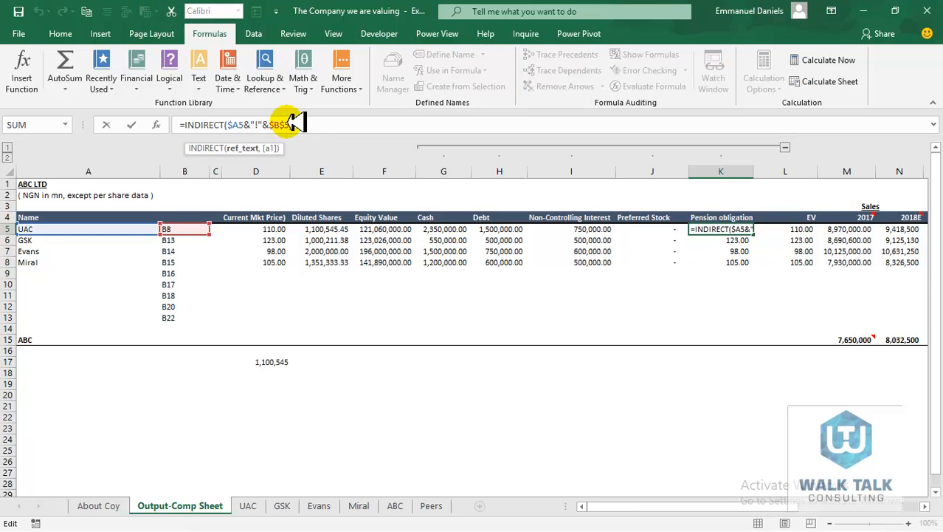
{"action": "key", "text": "BackSpace"}
{"action": "type", "text": "11"}
{"action": "key", "text": "Return"}
{"action": "key", "text": "Up"}
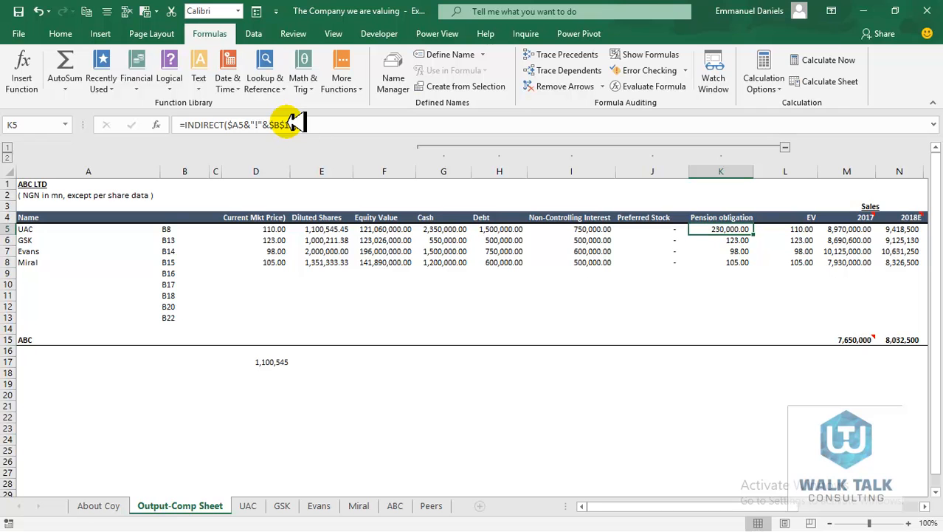
{"action": "key", "text": "ctrl+c"}
{"action": "key", "text": "shift+Down"}
{"action": "key", "text": "shift+Down"}
{"action": "key", "text": "shift+Down"}
{"action": "key", "text": "ctrl+v"}
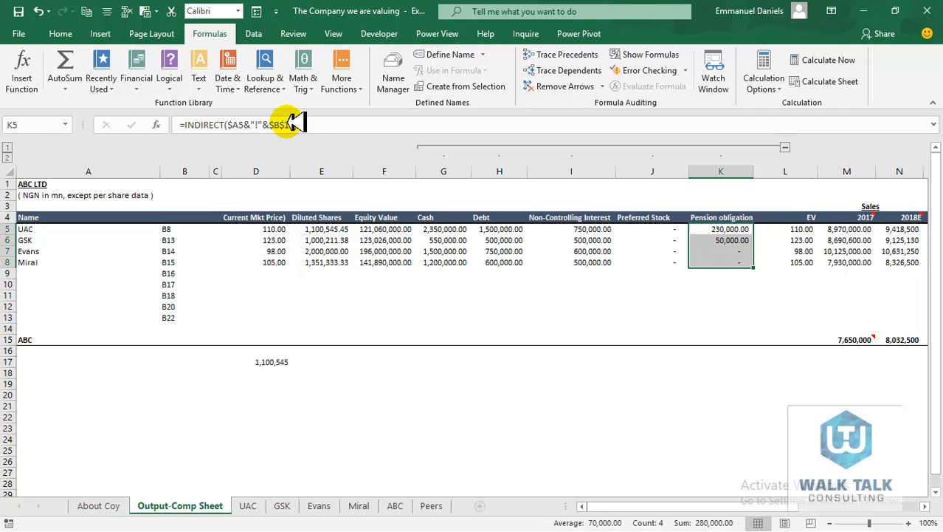
{"action": "key", "text": "Right"}
Point the EV formula in L5 at $B$13 and copy it to L5:L8
{"action": "left_click", "coordinate": [294, 124]}
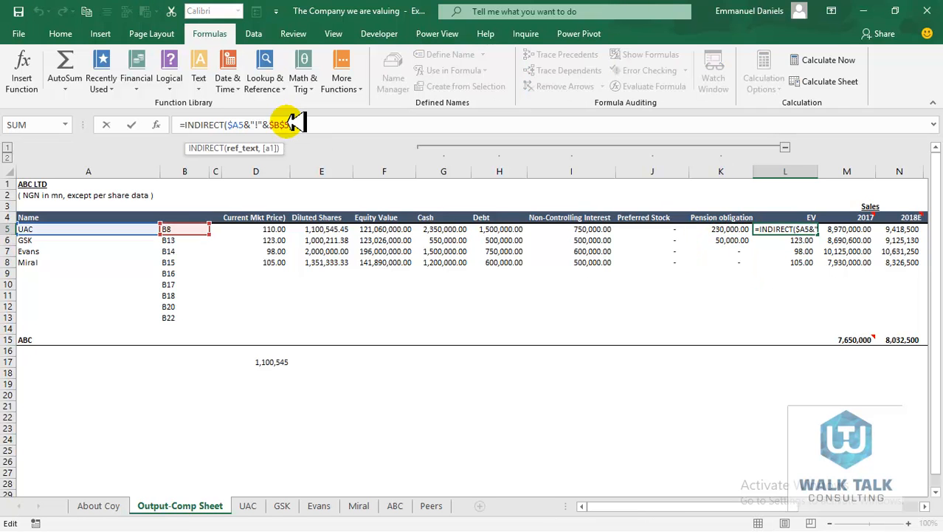
{"action": "key", "text": "BackSpace"}
{"action": "type", "text": "12"}
{"action": "key", "text": "BackSpace"}
{"action": "type", "text": "3"}
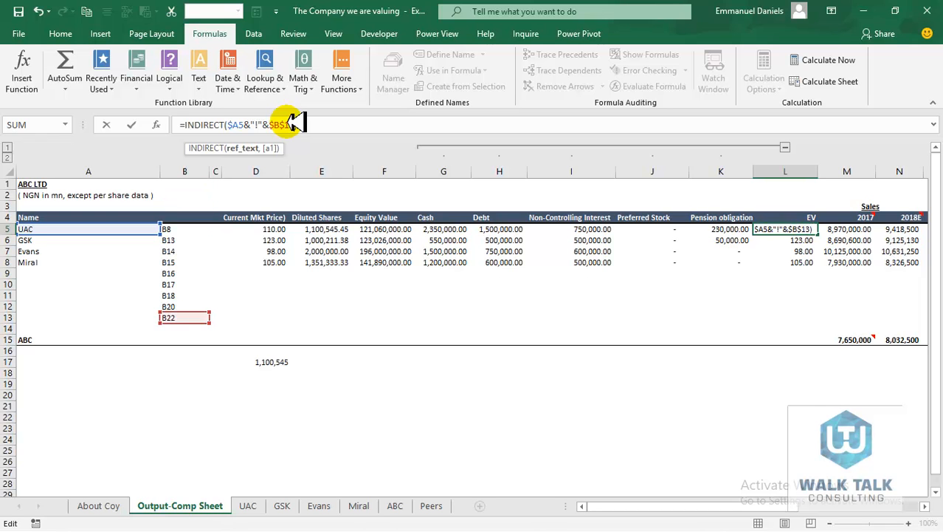
{"action": "key", "text": "ctrl+Return"}
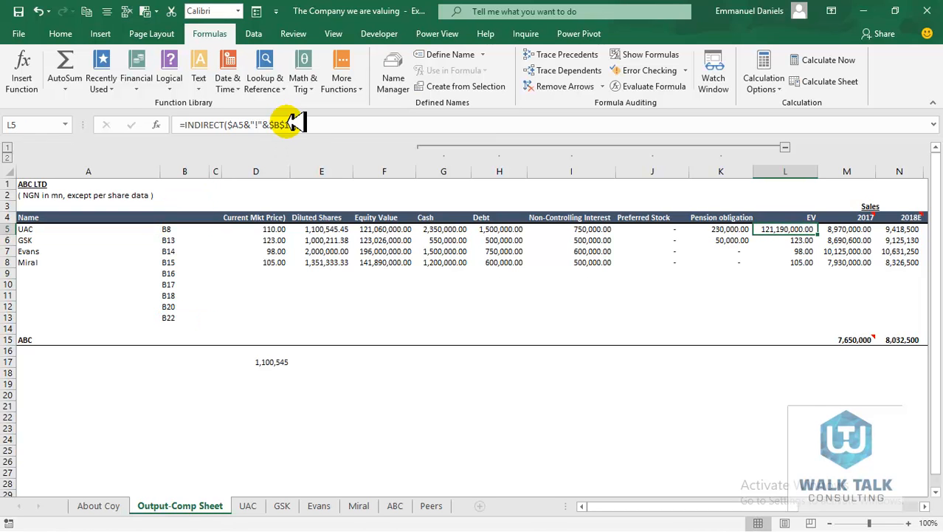
{"action": "key", "text": "ctrl+c"}
{"action": "key", "text": "shift+Down"}
{"action": "key", "text": "shift+Down"}
{"action": "key", "text": "shift+Down"}
{"action": "key", "text": "ctrl+v"}
{"action": "key", "text": "Escape"}
Copy Miral's row D8:L8, Current Mkt Price through EV, and move to ABC's D15
{"action": "key", "text": "Left"}
{"action": "key", "text": "Left"}
{"action": "key", "text": "Left"}
{"action": "key", "text": "Left"}
{"action": "key", "text": "Left"}
{"action": "key", "text": "Left"}
{"action": "key", "text": "Left"}
{"action": "key", "text": "Left"}
{"action": "key", "text": "Down"}
{"action": "key", "text": "Down"}
{"action": "key", "text": "Down"}
{"action": "key", "text": "Down"}
{"action": "key", "text": "Up"}
{"action": "key", "text": "shift+Right"}
{"action": "key", "text": "shift+Right"}
{"action": "key", "text": "shift+Right"}
{"action": "key", "text": "shift+Right"}
{"action": "key", "text": "shift+Right"}
{"action": "key", "text": "shift+Right"}
{"action": "key", "text": "shift+Right"}
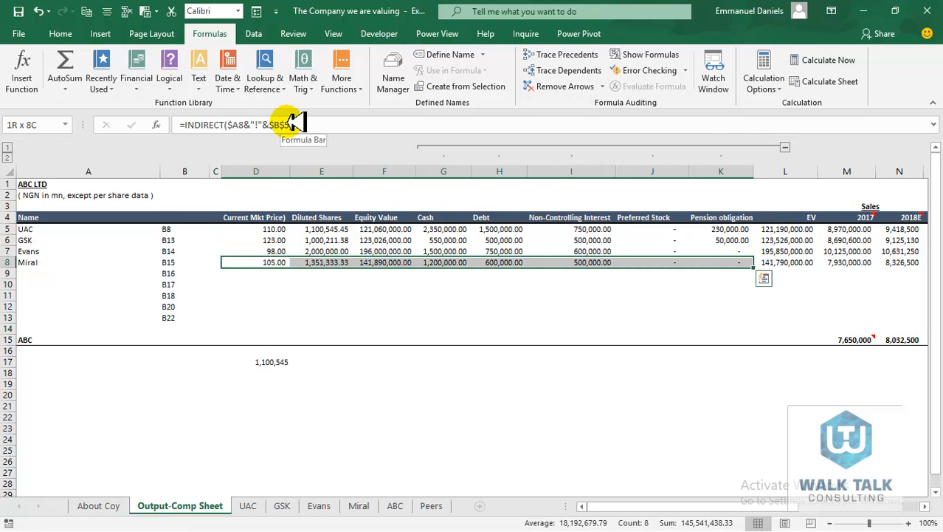
{"action": "key", "text": "shift+Right"}
{"action": "key", "text": "shift+Right"}
{"action": "key", "text": "shift+Right"}
{"action": "key", "text": "shift+Right"}
{"action": "key", "text": "shift+Left"}
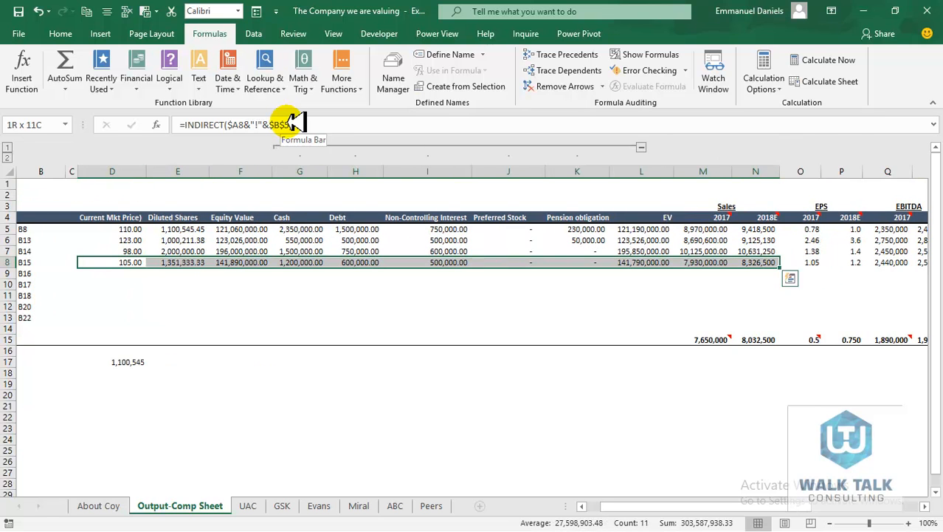
{"action": "key", "text": "shift+Left"}
{"action": "key", "text": "shift+Left"}
{"action": "key", "text": "ctrl+c"}
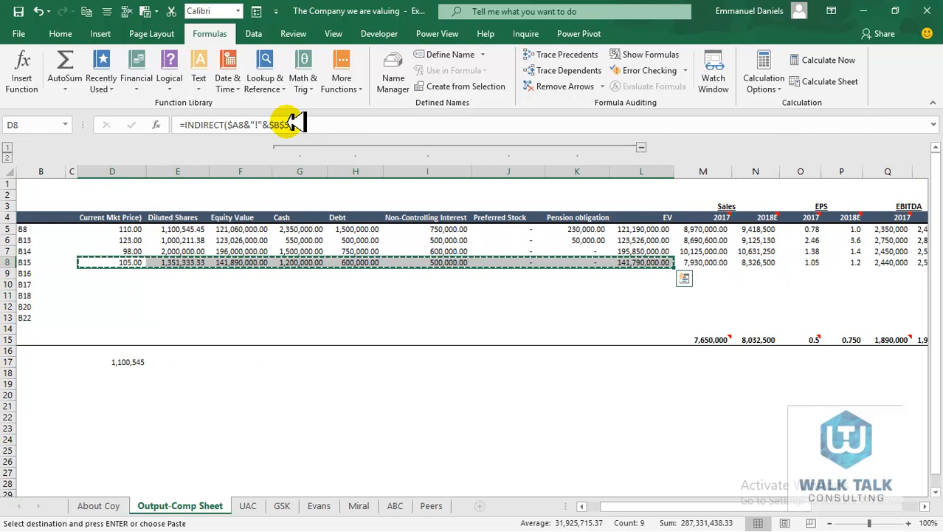
{"action": "key", "text": "Down"}
{"action": "key", "text": "Down"}
{"action": "key", "text": "Down"}
{"action": "key", "text": "Down"}
{"action": "key", "text": "Down"}
{"action": "key", "text": "Down"}
{"action": "key", "text": "Left"}
{"action": "key", "text": "Left"}
{"action": "key", "text": "Left"}
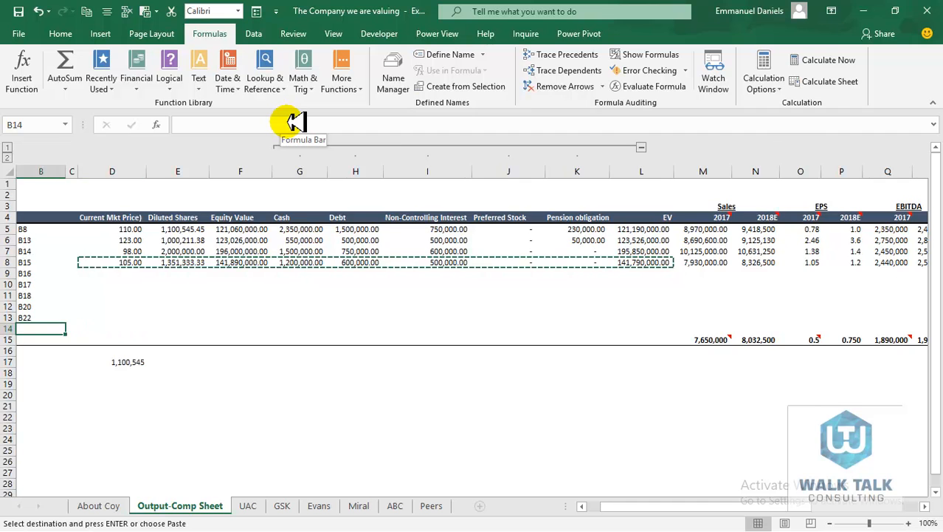
{"action": "key", "text": "Right"}
{"action": "key", "text": "Right"}
{"action": "key", "text": "Right"}
{"action": "key", "text": "Down"}
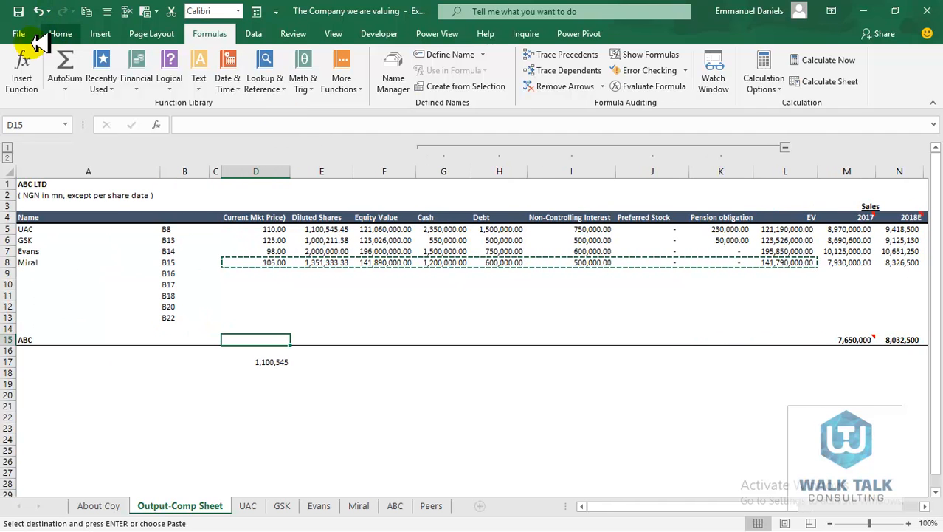
Paste Special Miral's copied cells into D15 as formulas only, then check the remaining columns
{"action": "left_click", "coordinate": [59, 33]}
{"action": "left_click", "coordinate": [18, 86]}
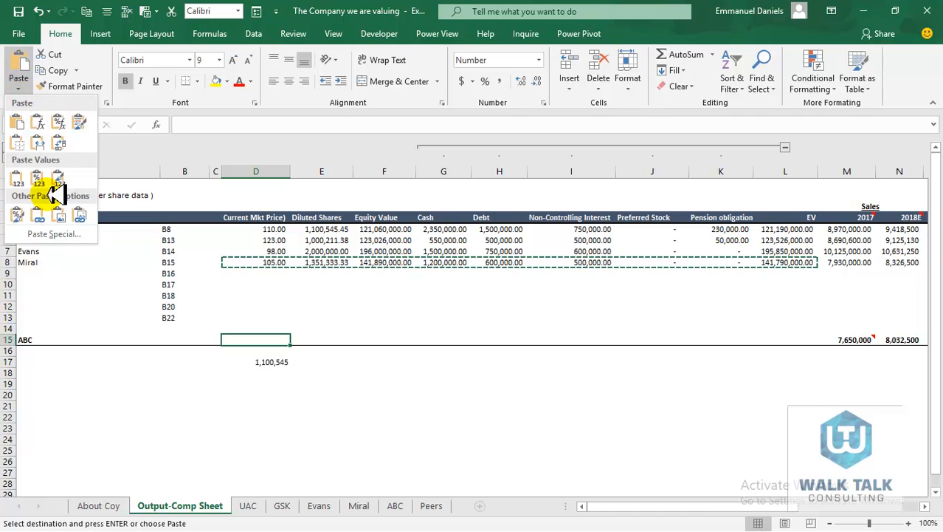
{"action": "left_click", "coordinate": [58, 235]}
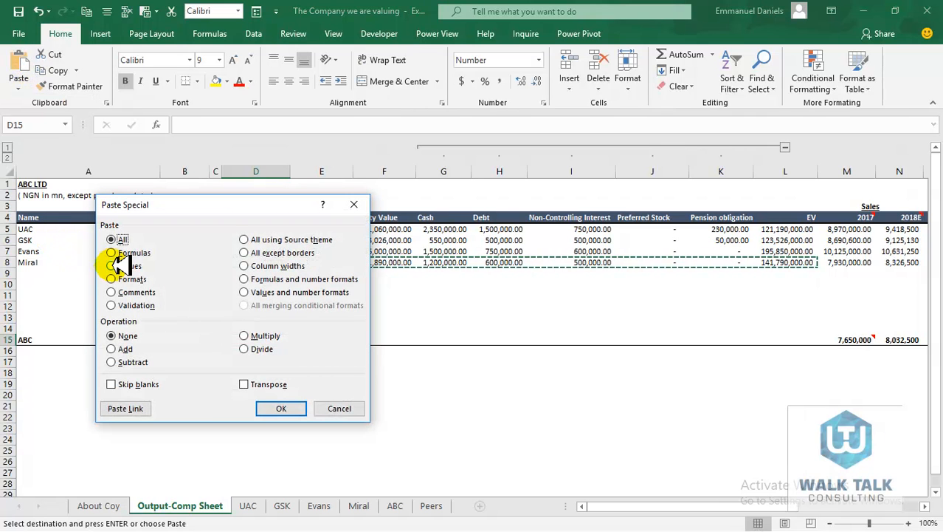
{"action": "left_click", "coordinate": [111, 252]}
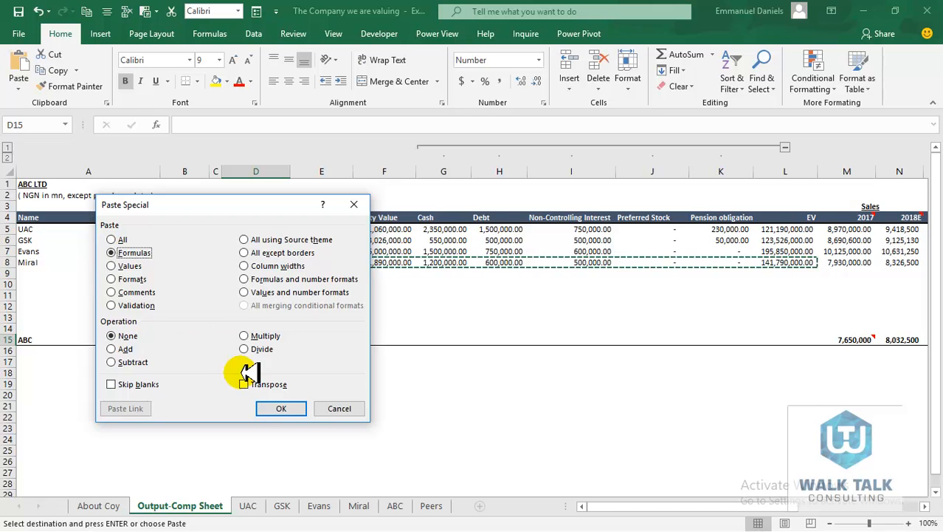
{"action": "left_click", "coordinate": [274, 408]}
{"action": "left_click", "coordinate": [269, 406]}
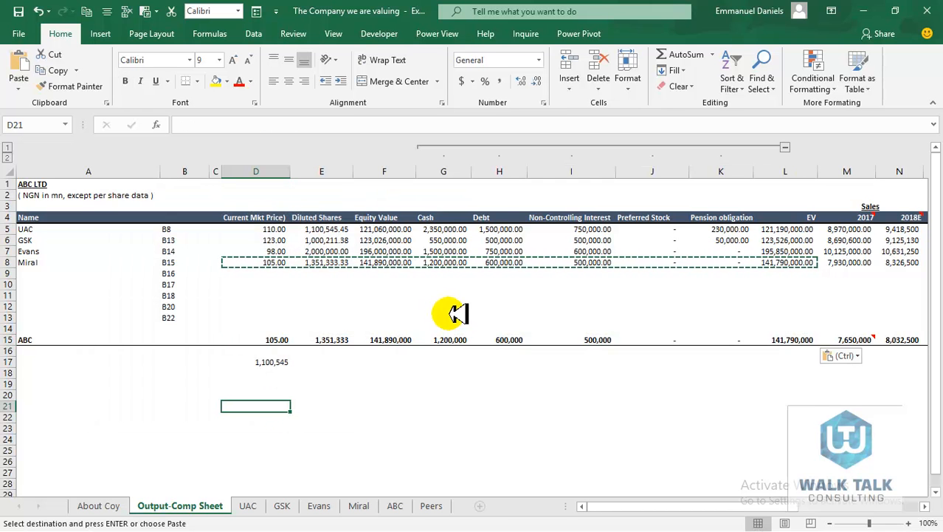
{"action": "left_click", "coordinate": [528, 360]}
{"action": "key", "text": "Right"}
{"action": "key", "text": "Right"}
{"action": "key", "text": "Right"}
{"action": "key", "text": "Right"}
{"action": "key", "text": "Right"}
{"action": "key", "text": "Right"}
{"action": "key", "text": "Right"}
{"action": "key", "text": "Right"}
{"action": "key", "text": "Right"}
{"action": "key", "text": "Right"}
{"action": "key", "text": "Right"}
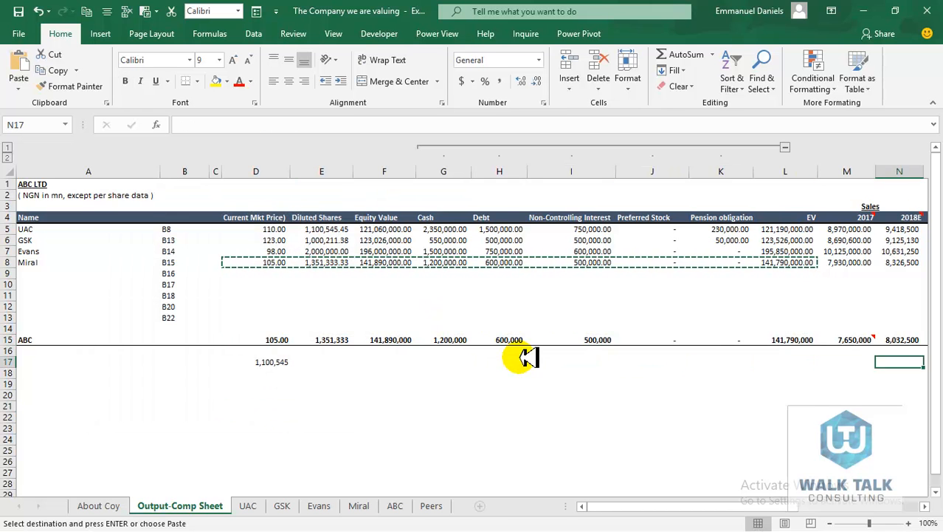
{"action": "key", "text": "Right"}
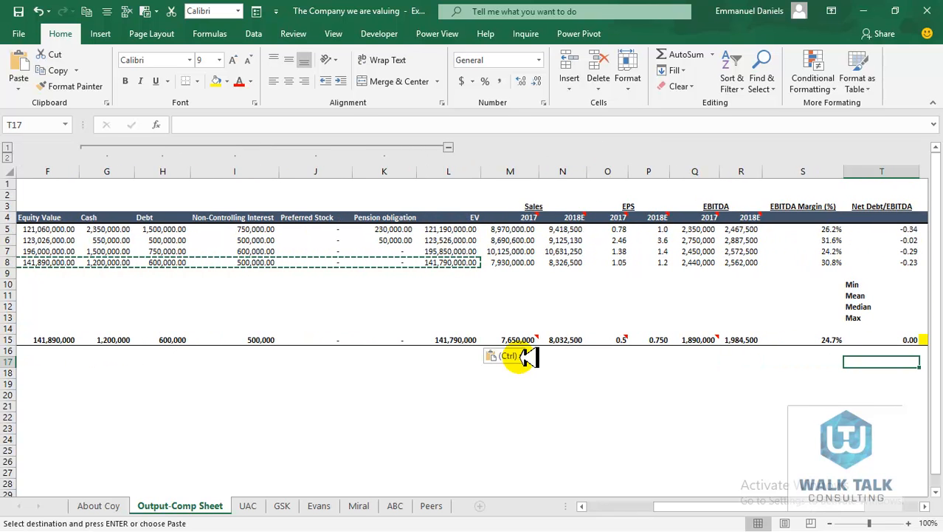